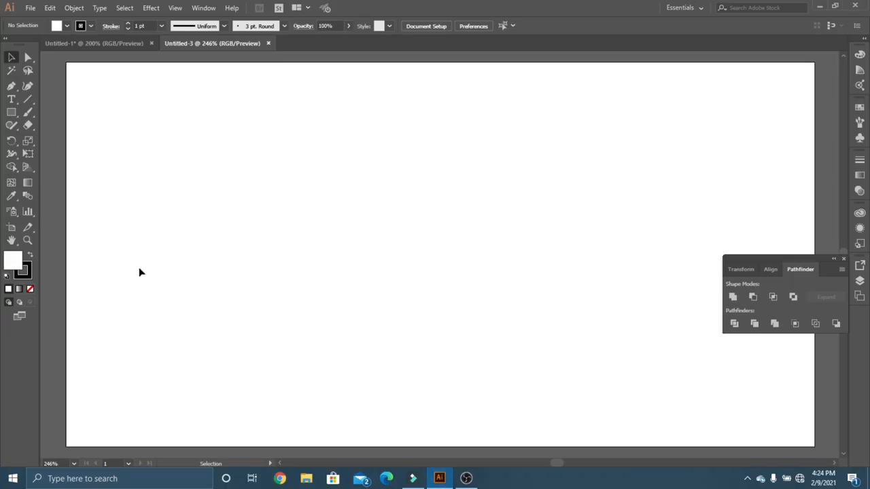
Draw a vertical line about 233 px tall near the artboard's left side and set its stroke to 0.75 pt.
left_click(28, 100)
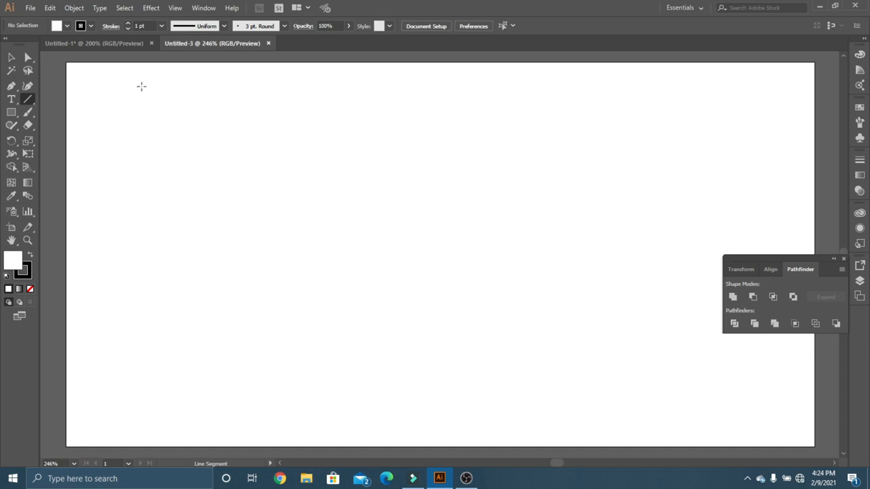
left_click_drag(133, 86, 107, 392)
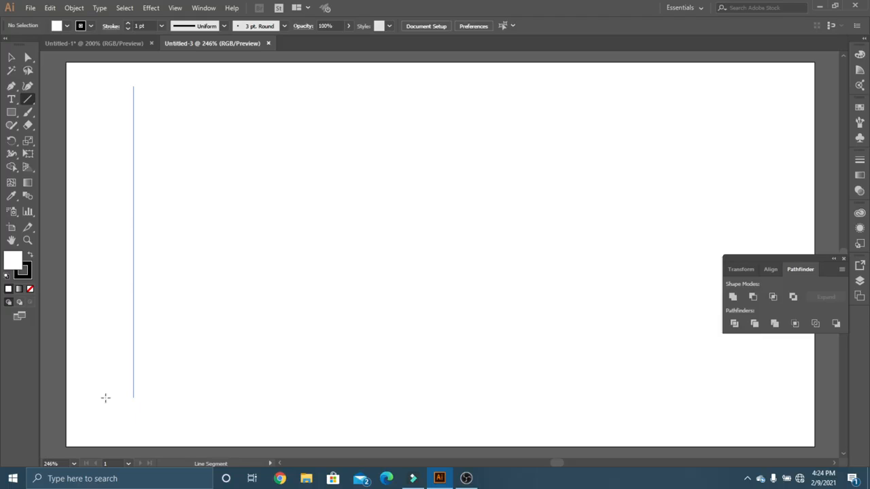
left_click_drag(106, 398, 103, 397)
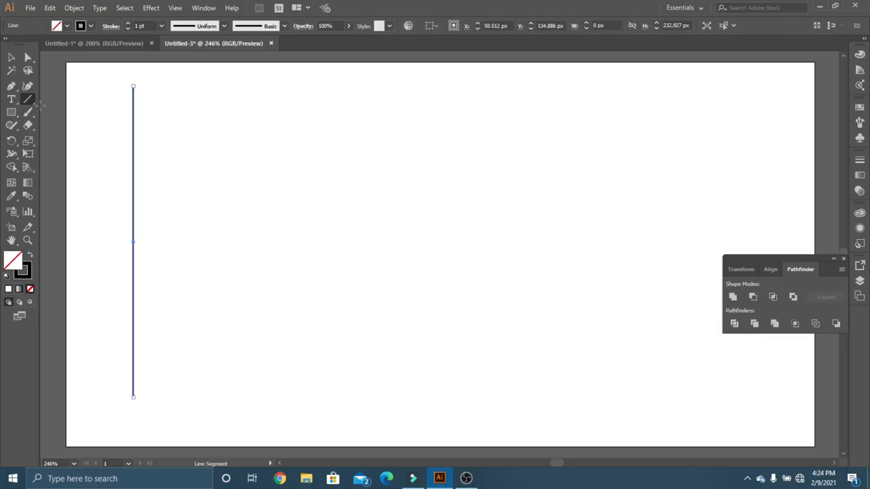
left_click(11, 57)
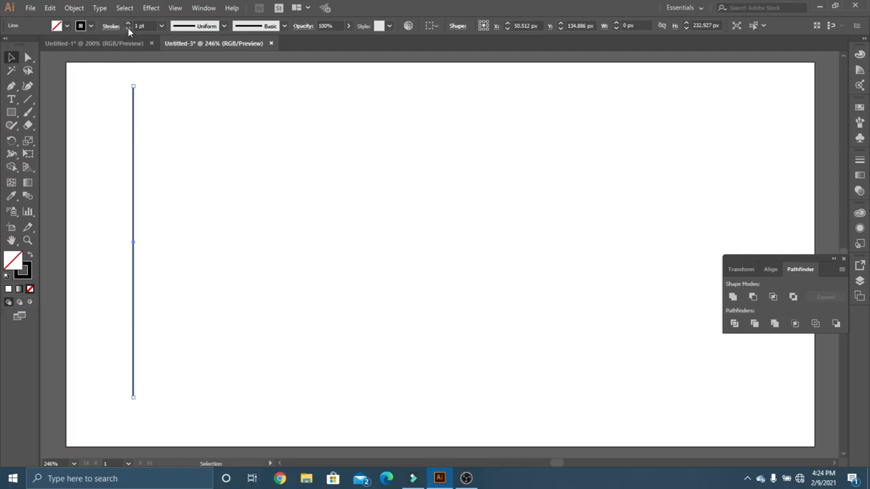
left_click(128, 28)
left_click_drag(69, 103, 239, 190)
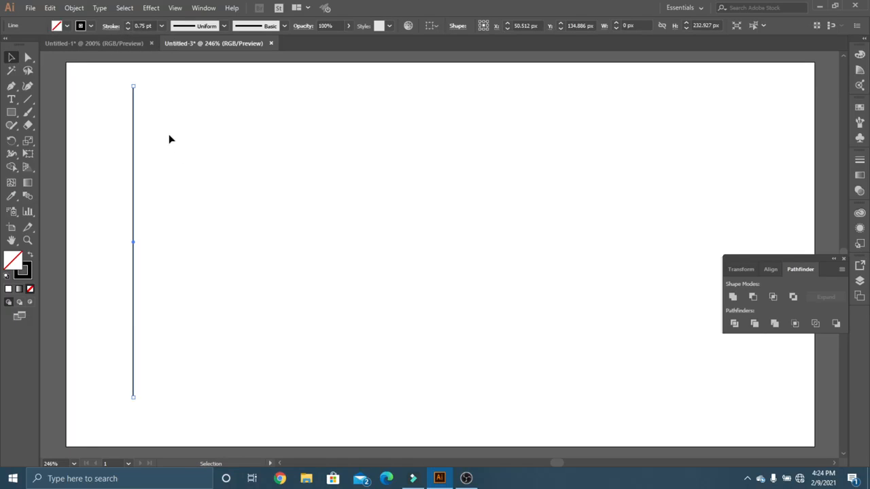
Copy and paste the vertical line beside the original, and duplicate it across to form a row of ten closely spaced lines.
left_click(50, 8)
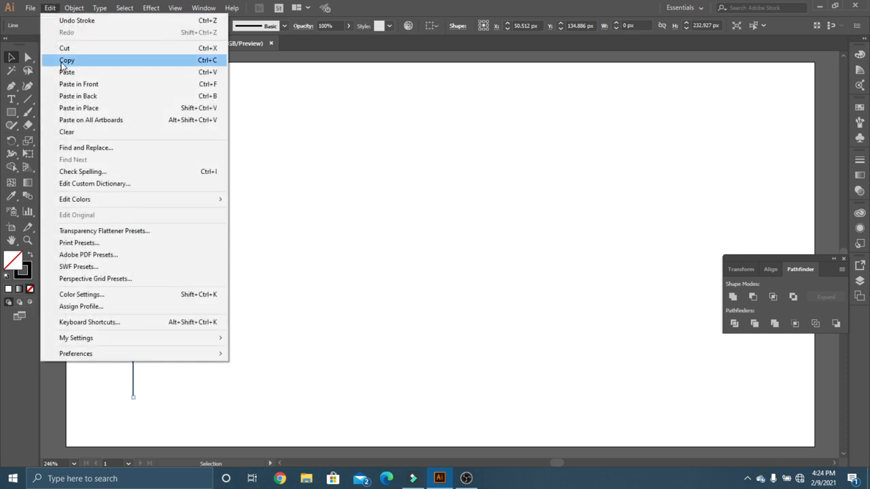
left_click(65, 60)
left_click(50, 8)
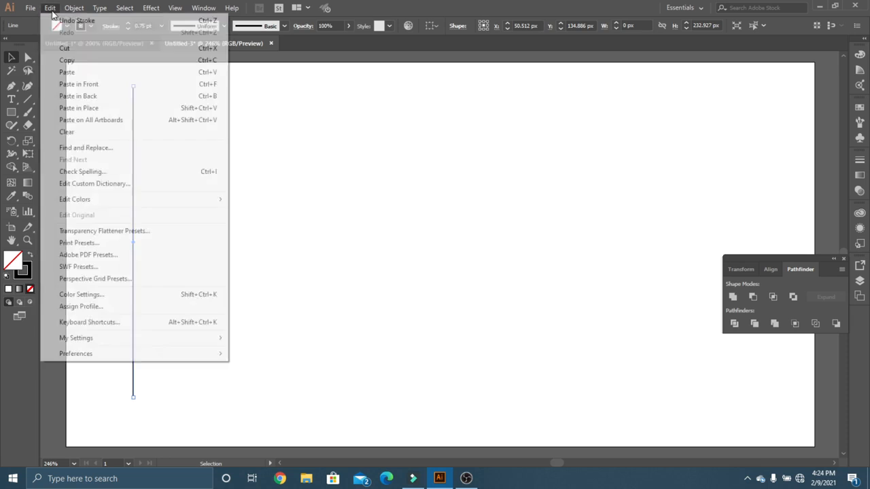
left_click(87, 75)
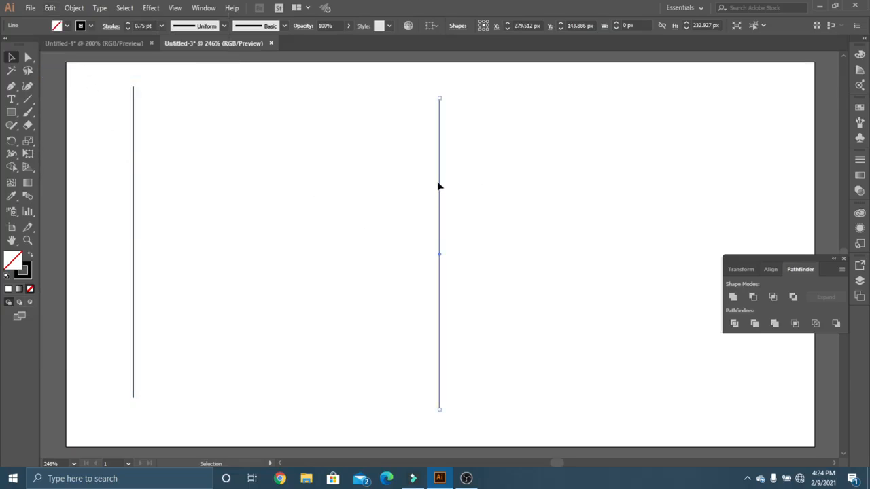
left_click(401, 187)
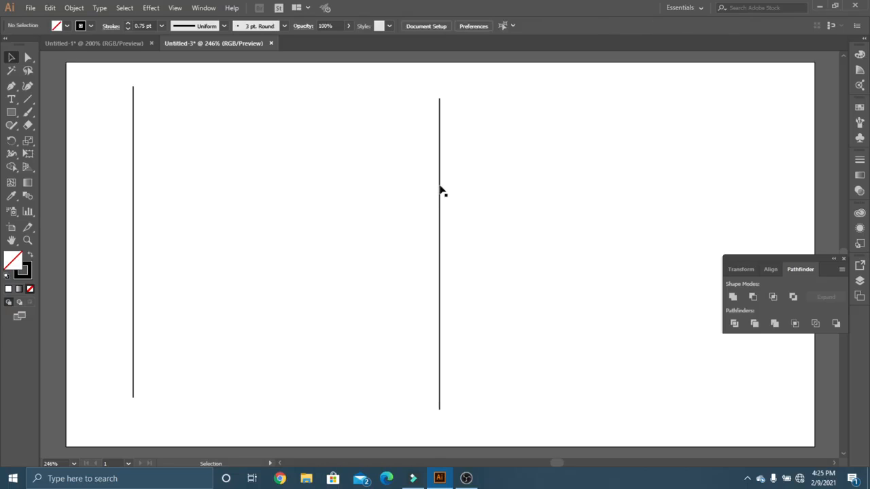
left_click_drag(440, 190, 146, 180)
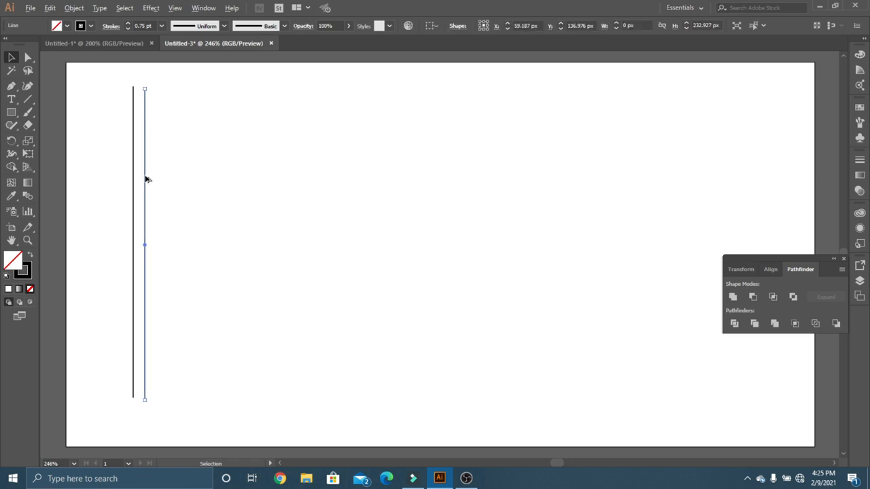
left_click_drag(146, 179, 224, 186)
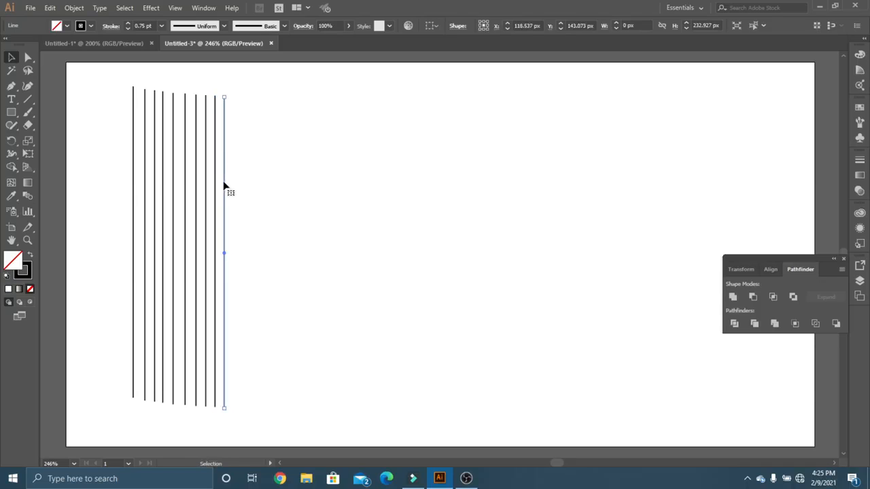
left_click(270, 186)
Select all ten vertical lines and reflect them across the horizontal axis.
key("a")
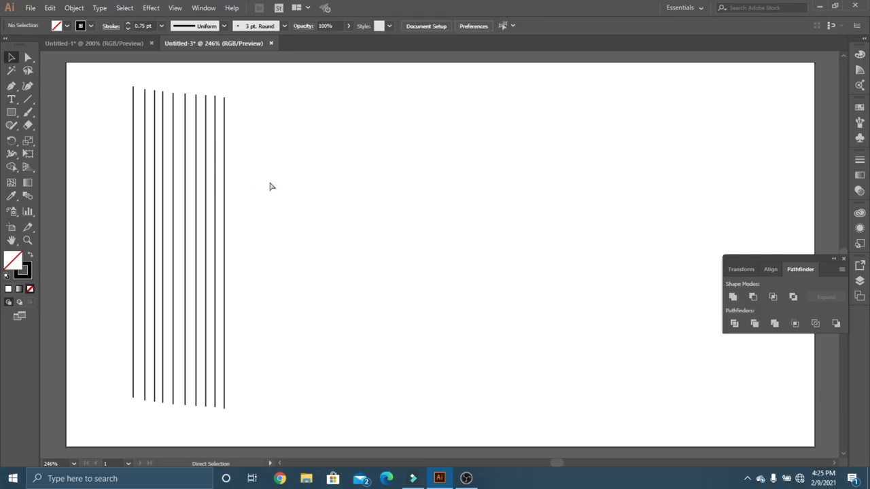
key("ctrl+a")
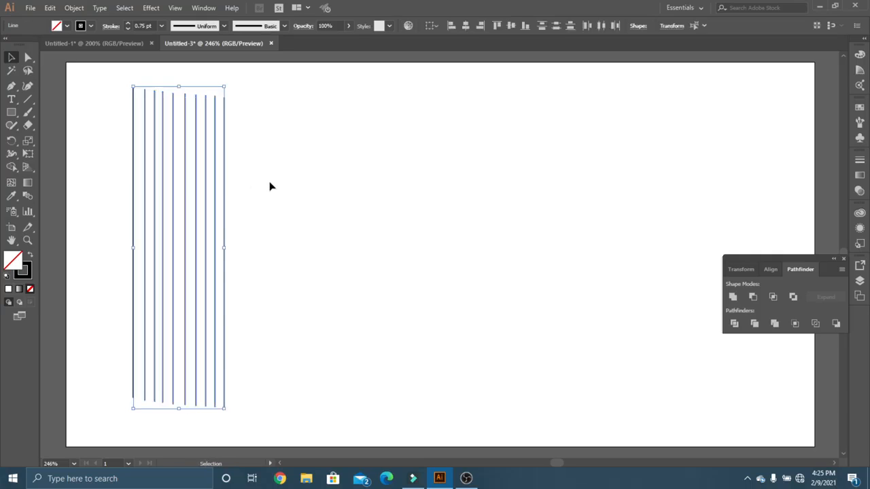
right_click(217, 174)
mouse_move(293, 319)
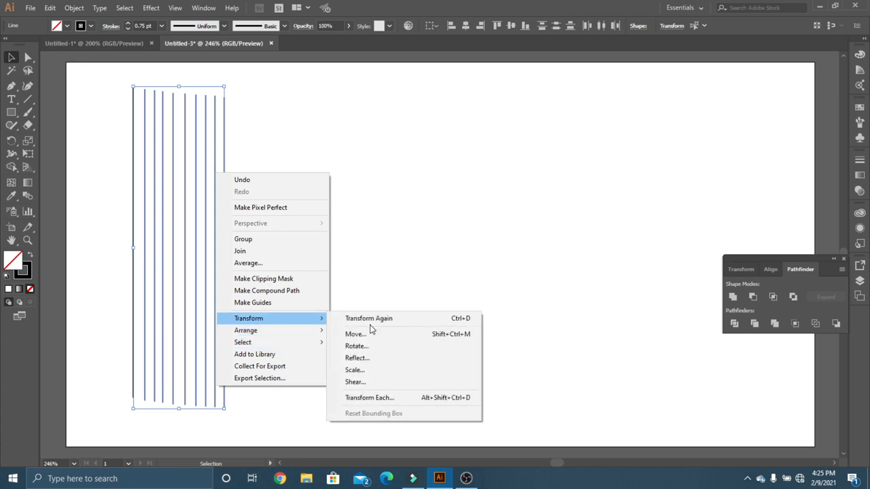
left_click(395, 360)
left_click(364, 180)
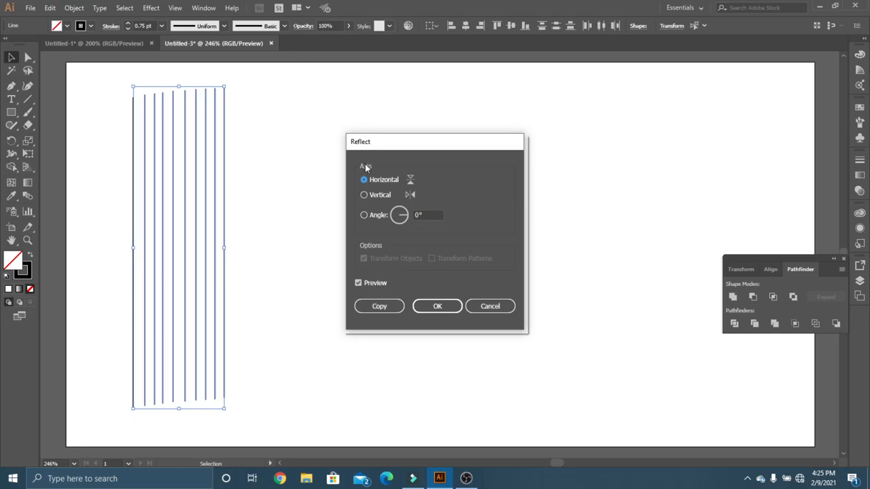
left_click(365, 195)
left_click(364, 182)
left_click(374, 179)
left_click(435, 307)
Create a copy of the ten vertical lines rotated by 267°.
left_click_drag(83, 186, 337, 266)
right_click(187, 215)
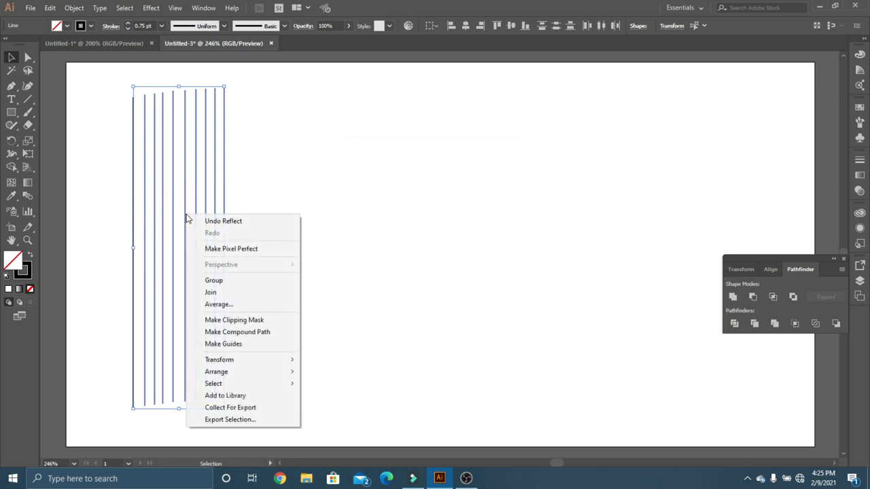
mouse_move(265, 360)
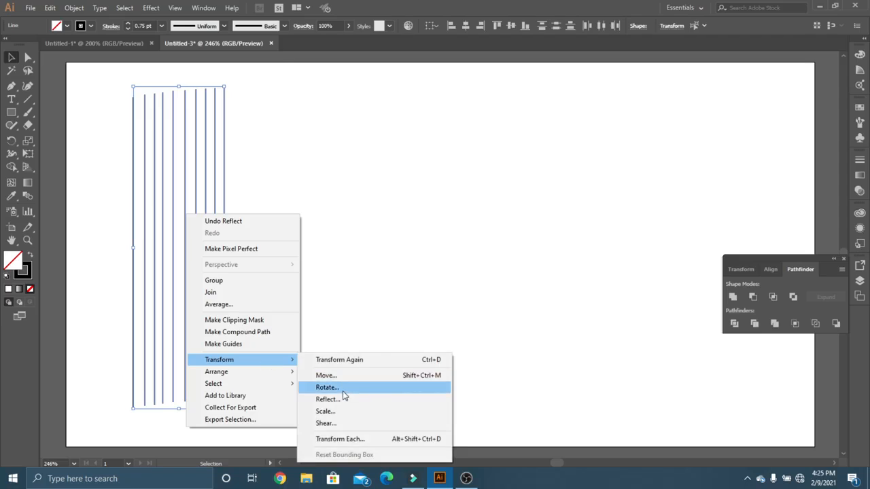
left_click(342, 389)
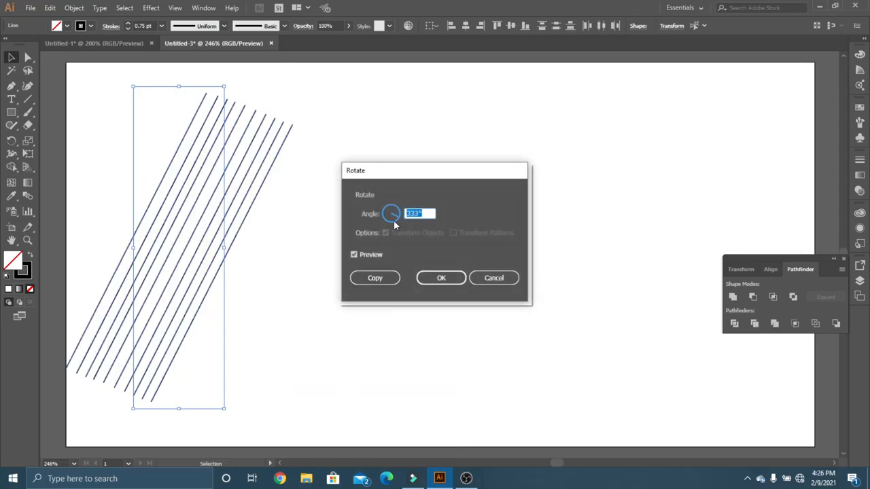
left_click_drag(395, 217, 391, 223)
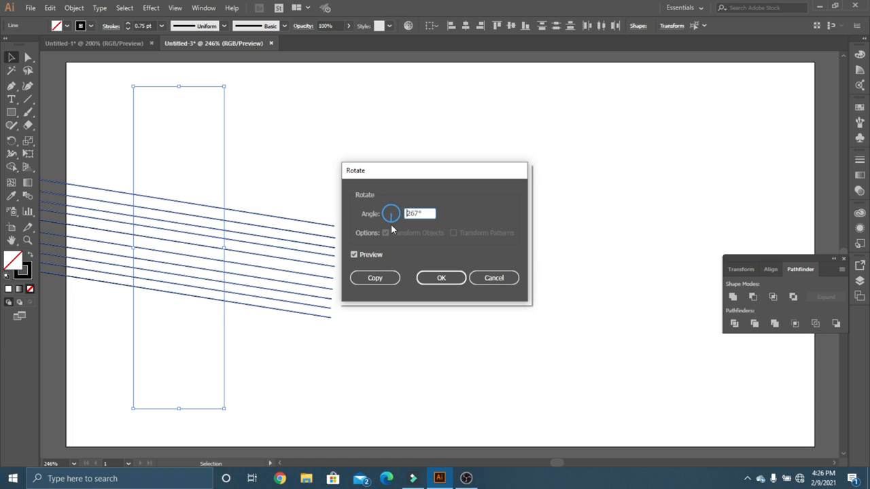
left_click(376, 277)
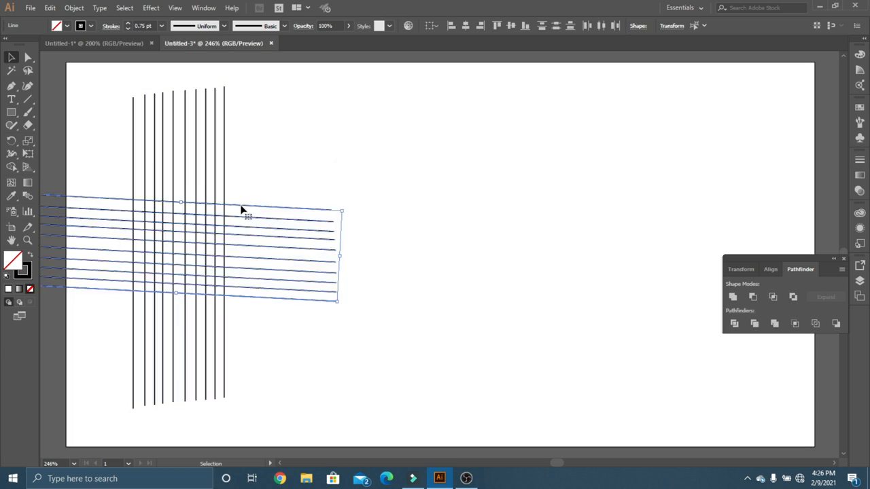
Move the rotated copy right so it crosses the vertical lines, and turn it slightly until its lines are level.
left_click_drag(243, 208, 328, 215)
mouse_move(435, 215)
left_mouse_down()
mouse_move(435, 204)
mouse_move(427, 211)
left_mouse_up()
left_click(487, 189)
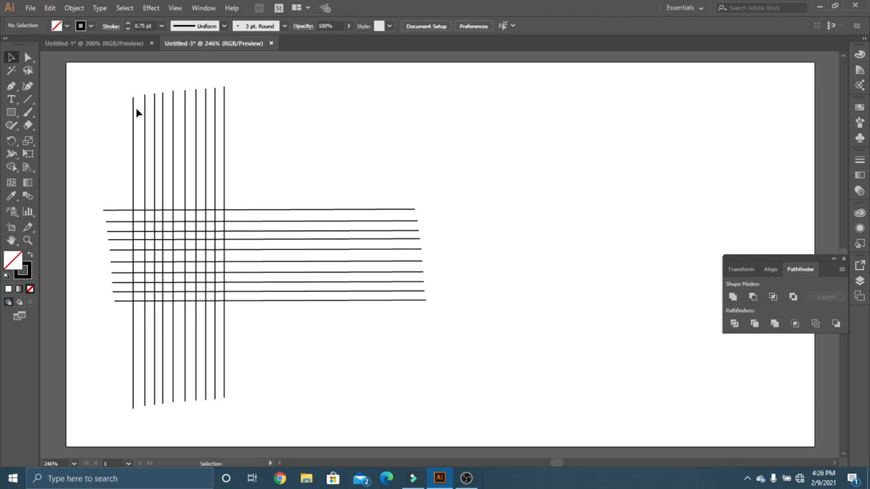
Create a reflected copy of the ten vertical lines about a 163° axis, giving a diagonal set across the grid.
left_click_drag(116, 109, 265, 159)
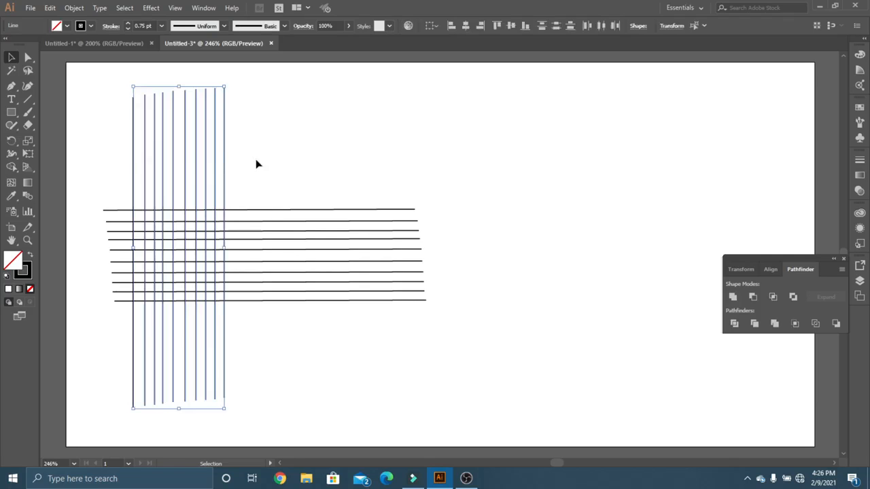
right_click(186, 158)
mouse_move(258, 303)
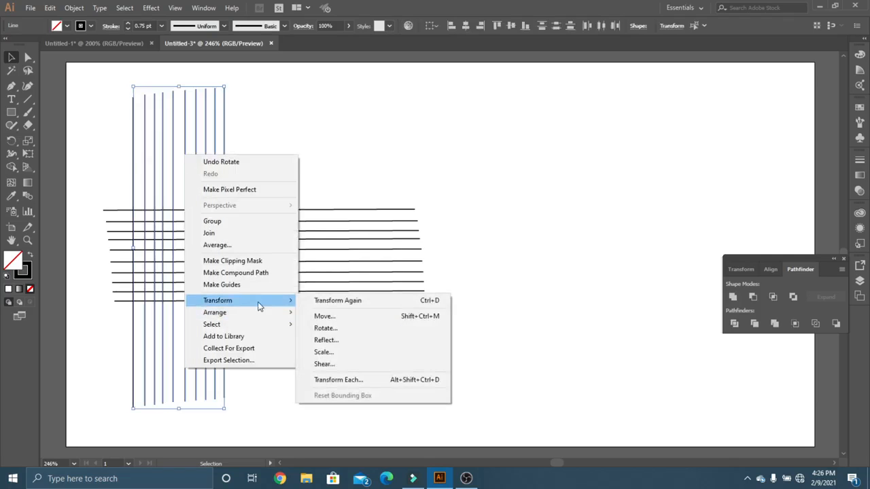
left_click(358, 341)
left_click(364, 215)
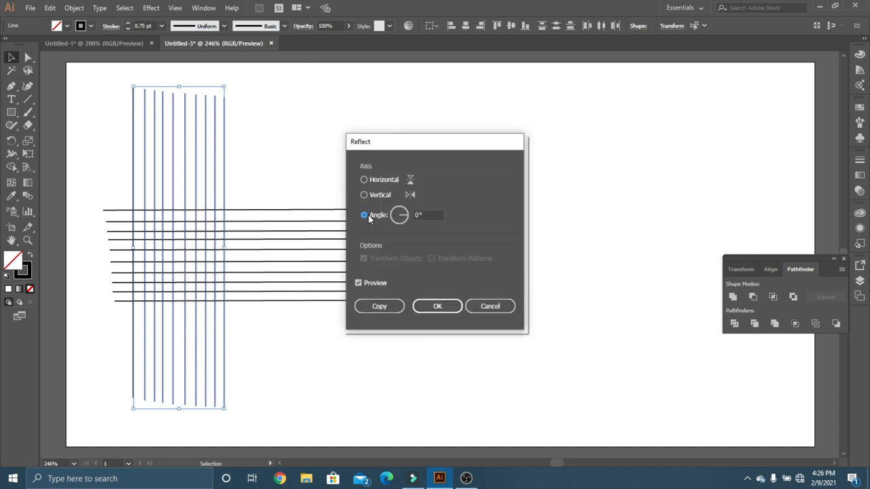
left_click(404, 218)
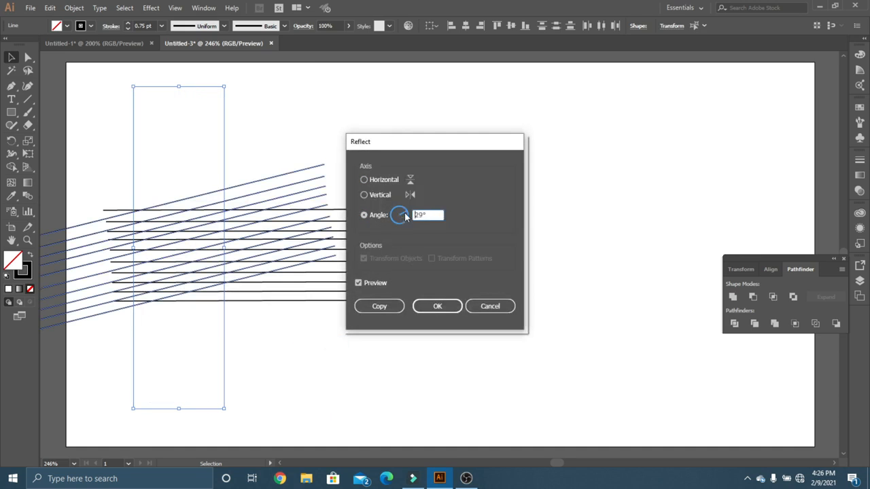
mouse_move(406, 215)
left_mouse_down()
mouse_move(393, 227)
mouse_move(393, 215)
left_mouse_up()
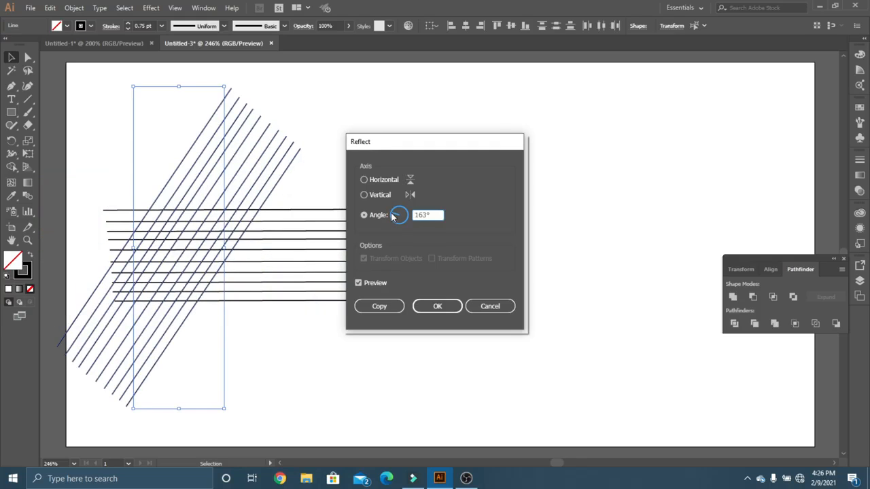
left_click(391, 309)
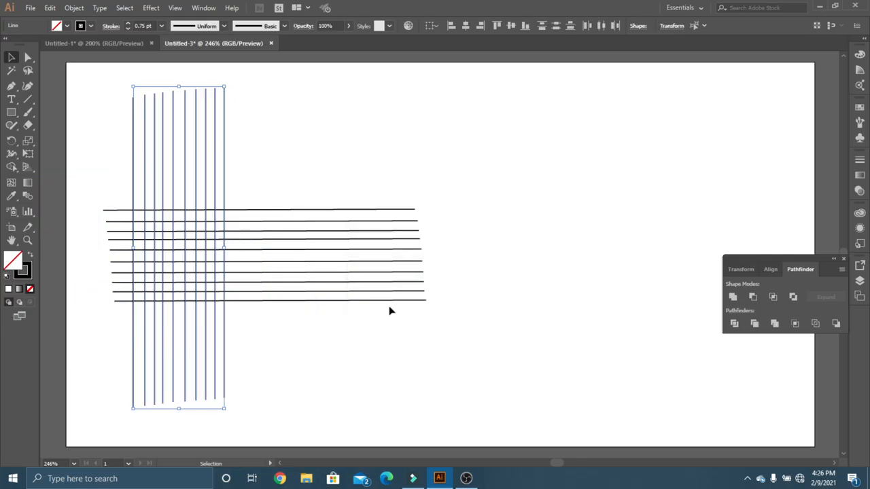
left_click(362, 350)
Select only the ten vertical lines and rotate them by 267° without making a copy.
left_click_drag(326, 358, 298, 333)
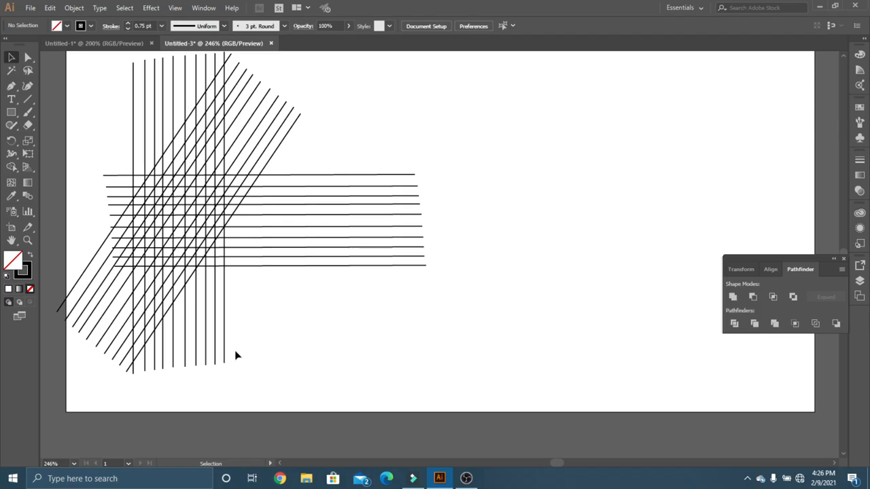
left_click_drag(236, 351, 142, 370)
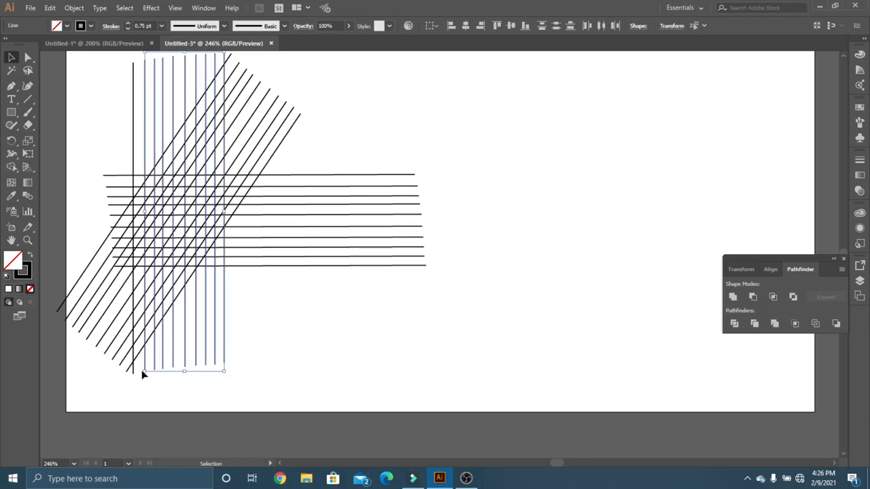
key("a")
left_click(134, 373)
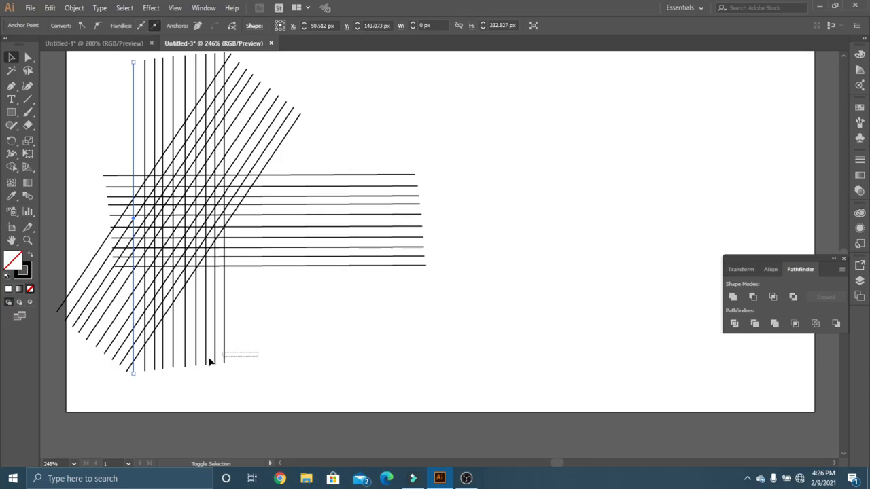
left_click_drag(208, 359, 144, 372)
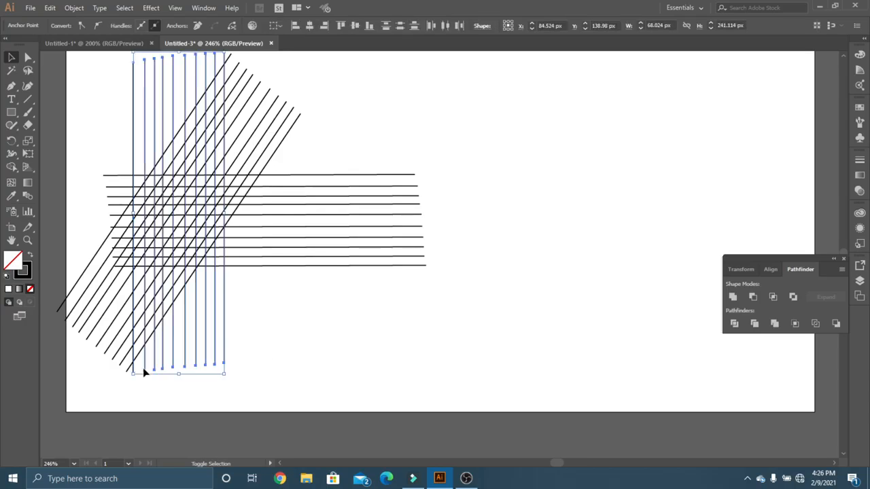
right_click(176, 104)
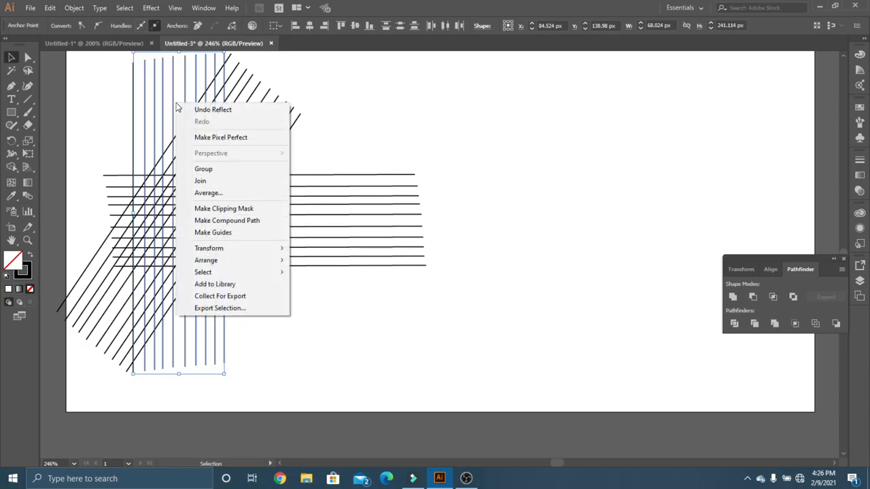
mouse_move(254, 254)
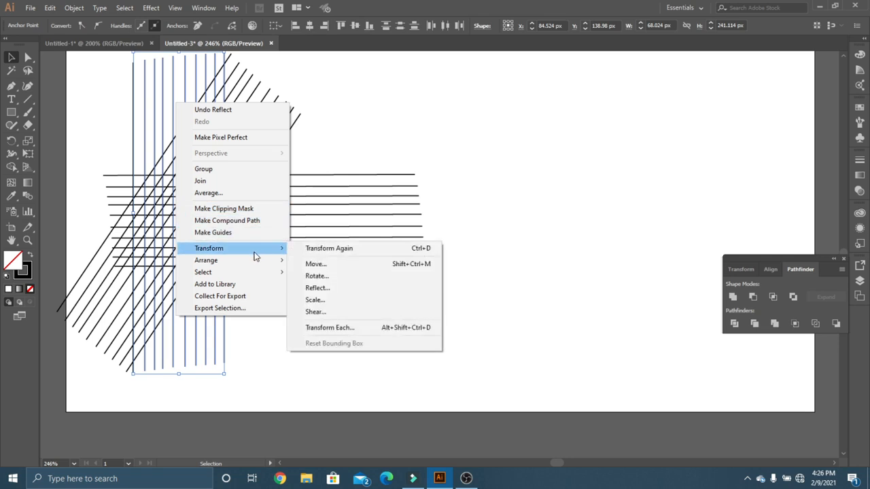
left_click(348, 276)
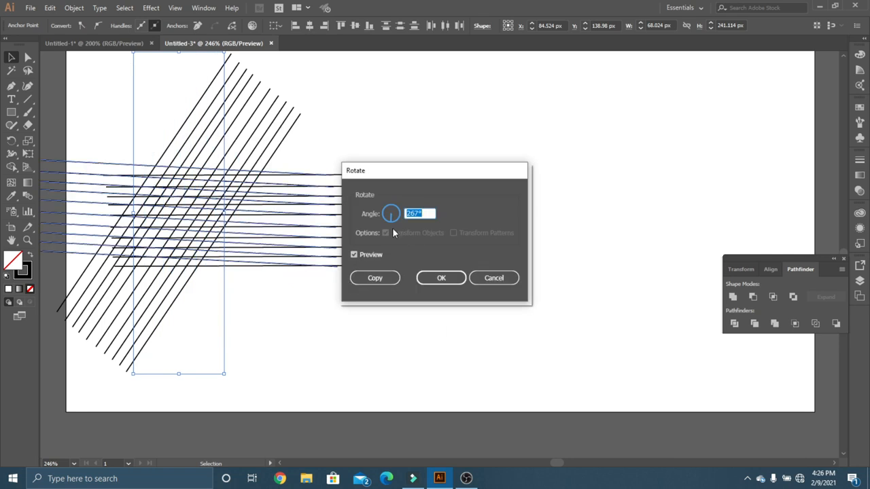
left_click(423, 280)
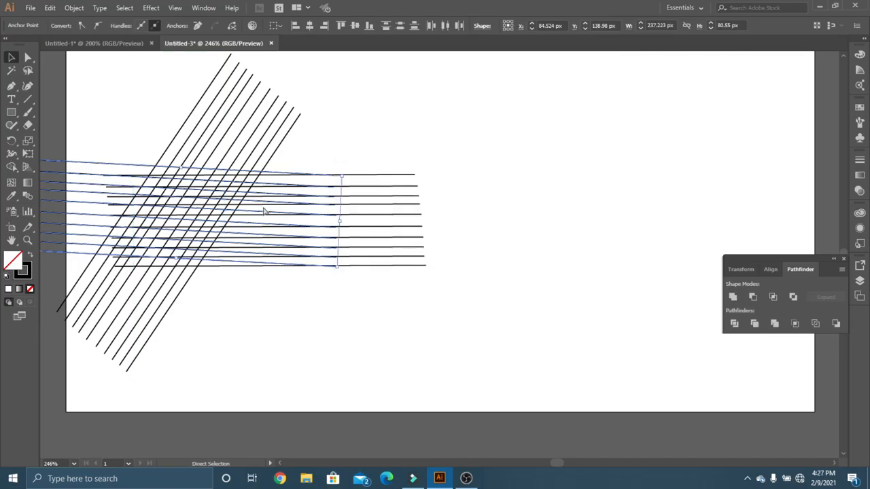
Undo the last rotation and rotate the ten vertical lines by 14° instead, without making a copy.
key("ctrl+z")
right_click(196, 109)
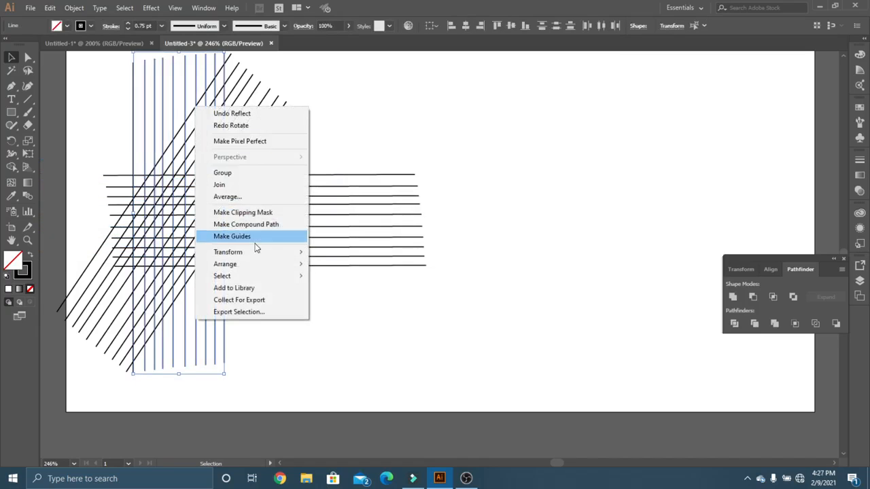
mouse_move(255, 255)
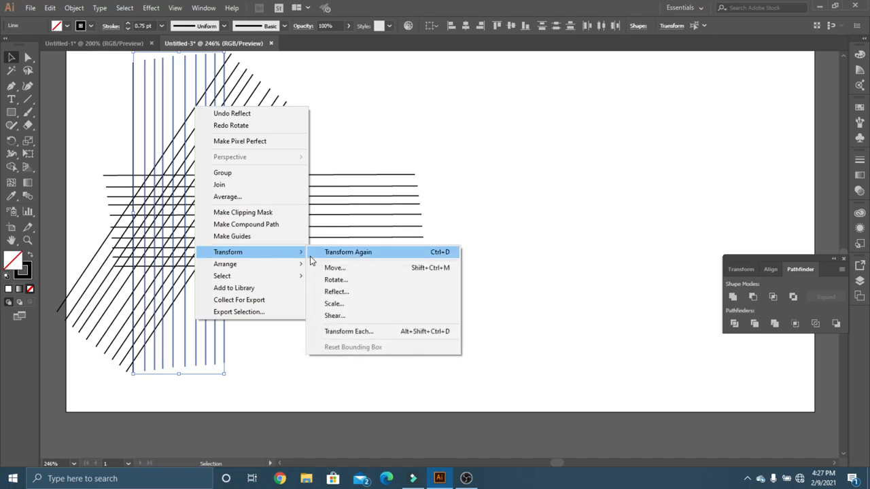
left_click(339, 283)
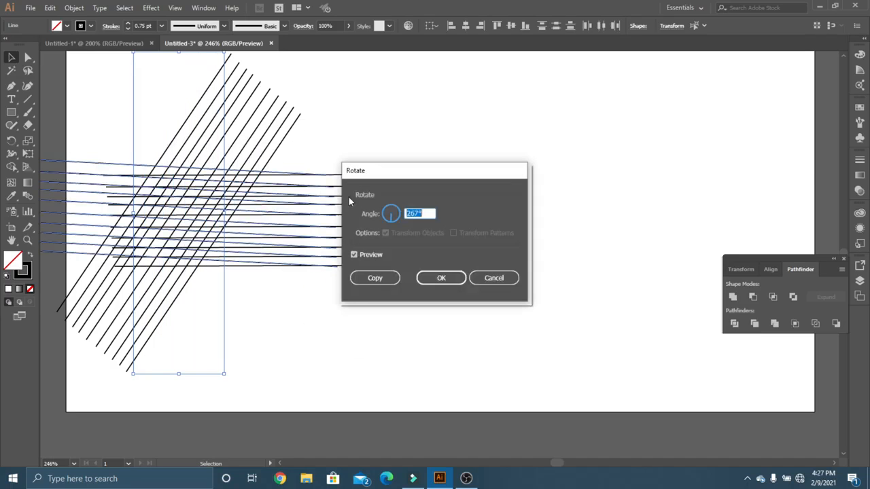
left_click(384, 215)
left_click(384, 210)
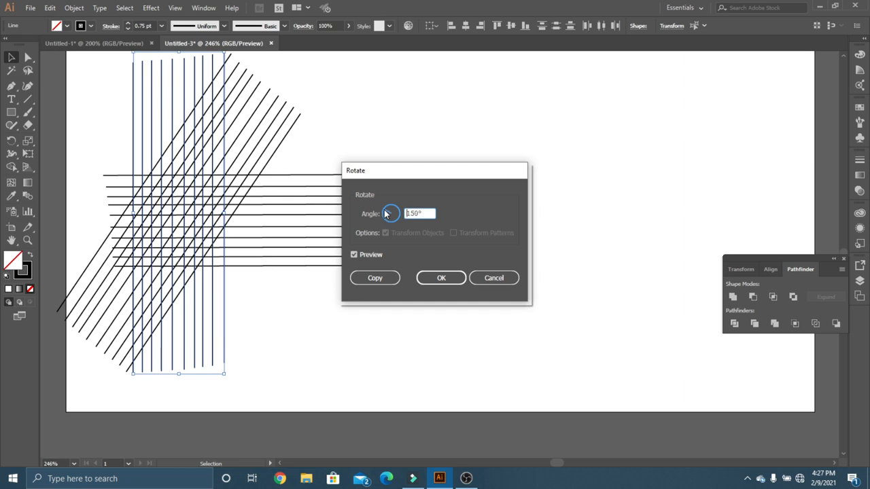
left_click(388, 214)
left_click(393, 213)
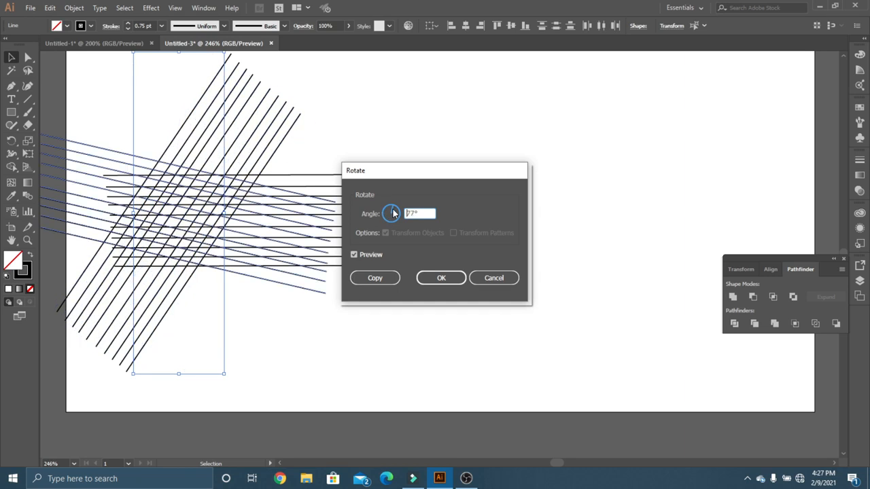
left_click(394, 214)
left_click(396, 217)
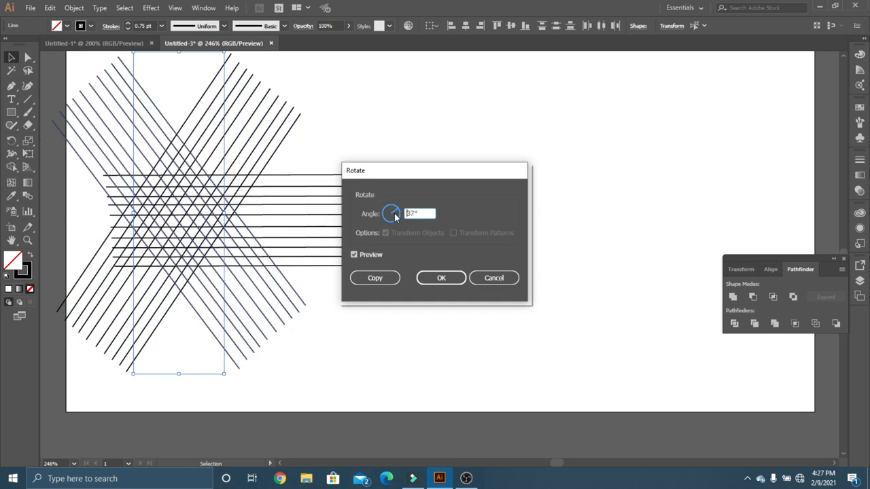
left_click(395, 214)
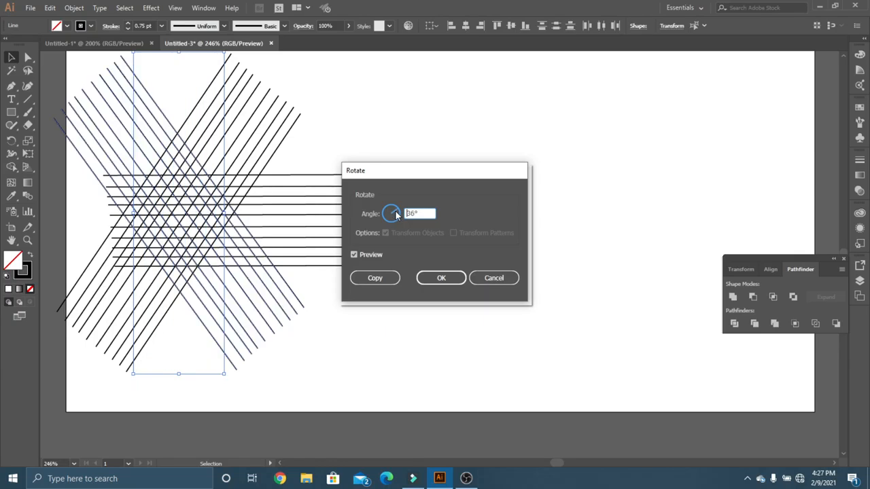
left_click(397, 212)
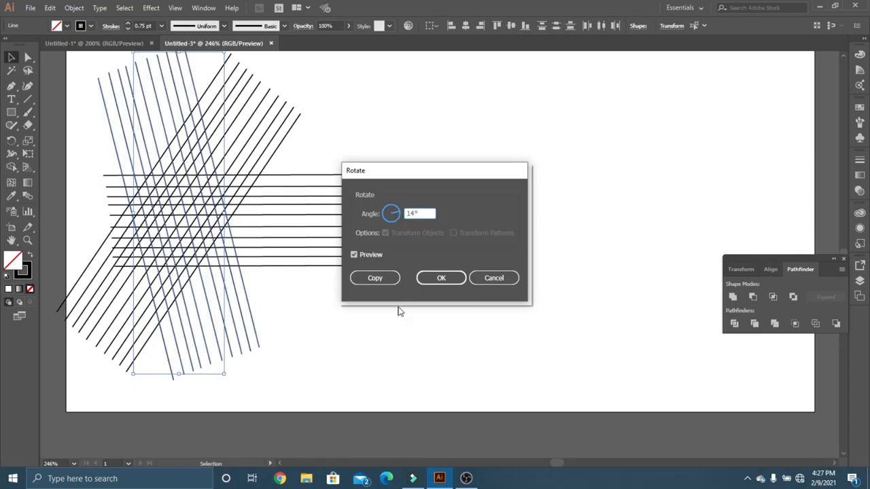
left_click(441, 277)
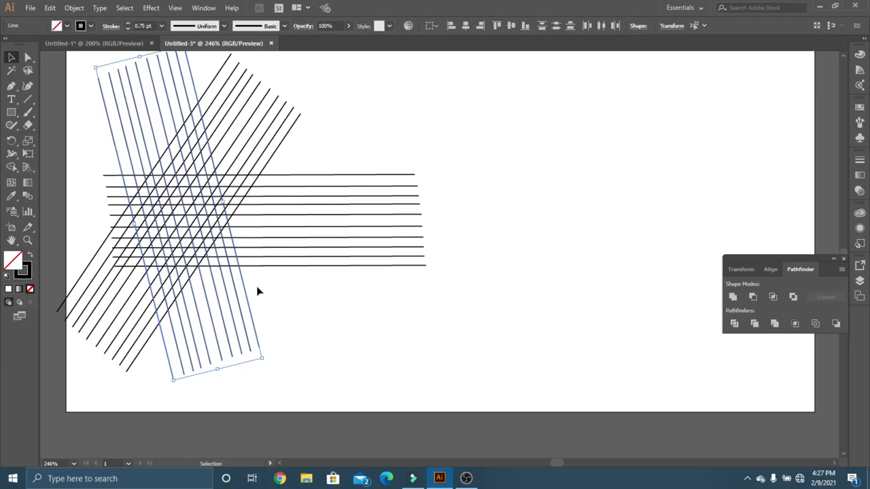
Move the steep and diagonal line sets together to the right so they cross the middle of the horizontal lines.
left_click_drag(308, 335, 72, 274)
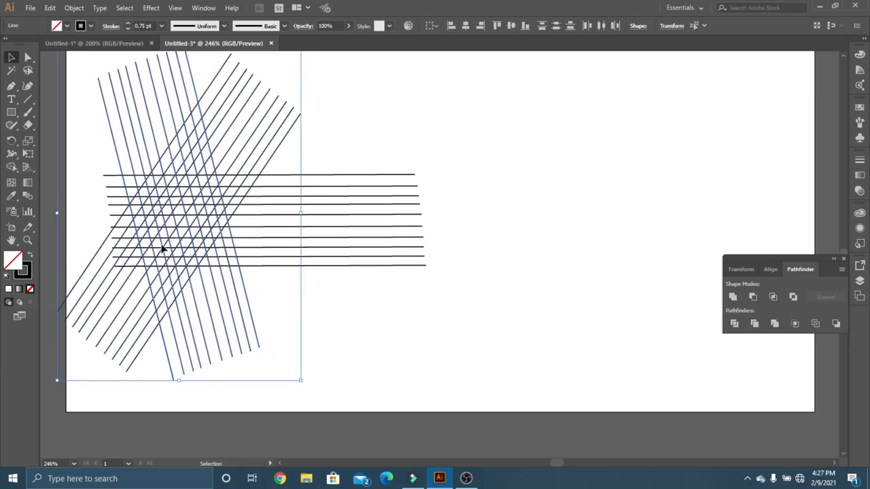
left_click_drag(206, 130, 341, 110)
left_click(182, 137)
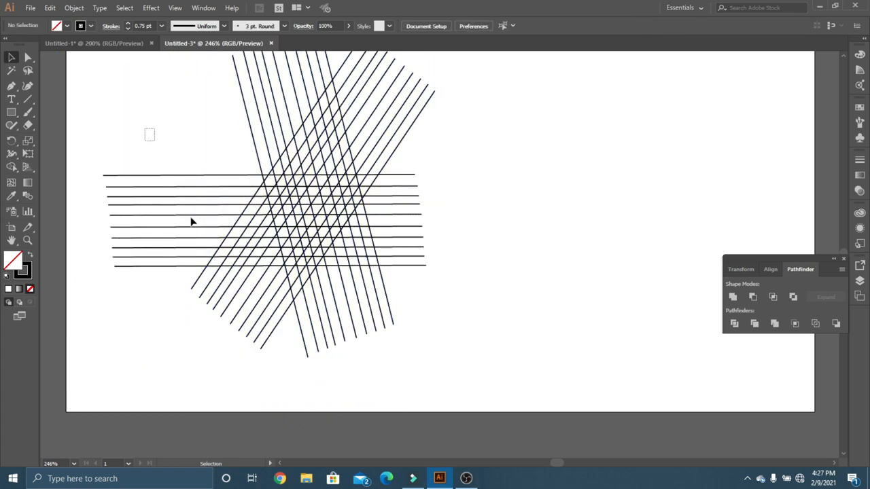
Move the horizontal line set down and to the right so it crosses the lower half of the slanted lines.
left_click_drag(192, 222, 157, 317)
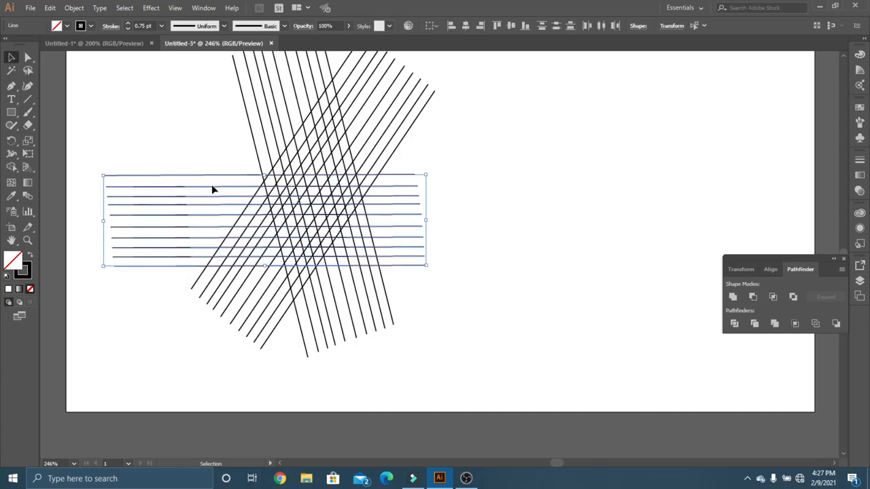
left_click_drag(214, 182, 282, 218)
left_click(453, 156)
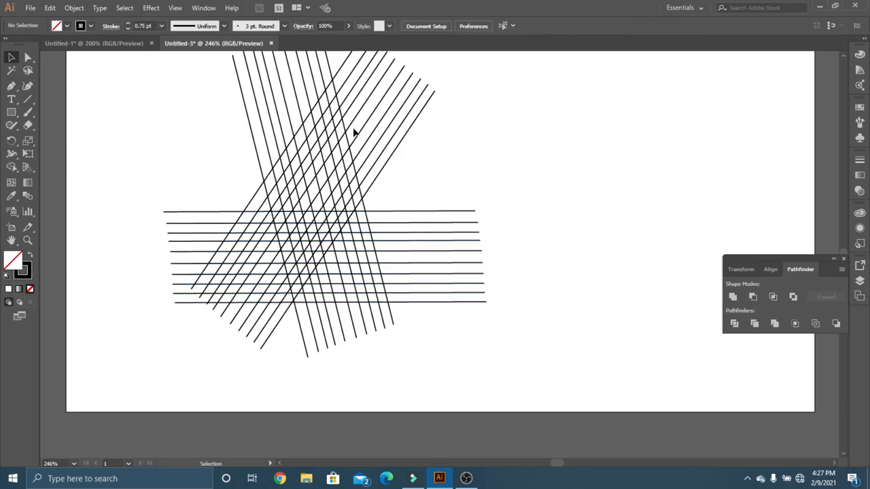
left_click_drag(212, 95, 334, 93)
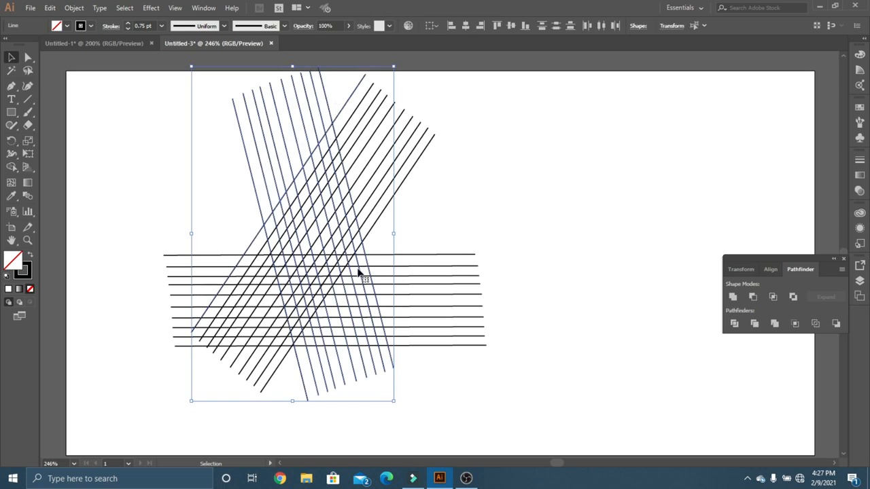
mouse_move(366, 257)
left_mouse_down()
mouse_move(385, 294)
mouse_move(364, 262)
left_mouse_up()
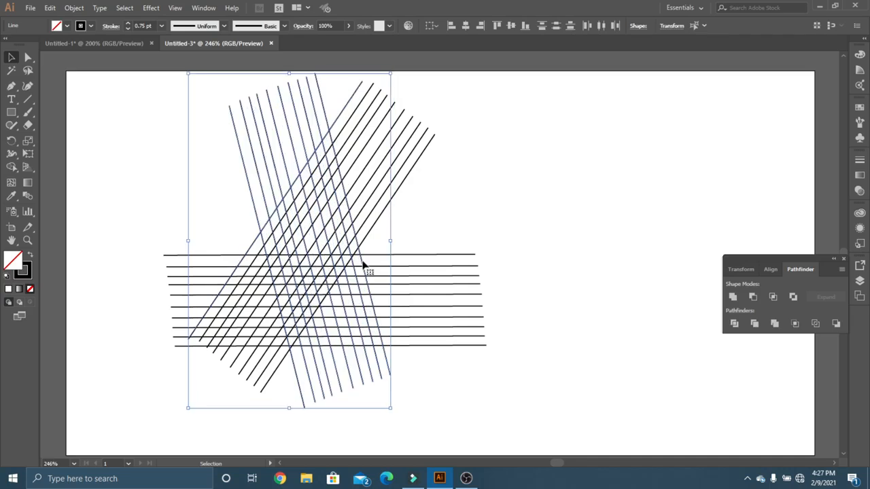
key("ctrl+z")
key("v")
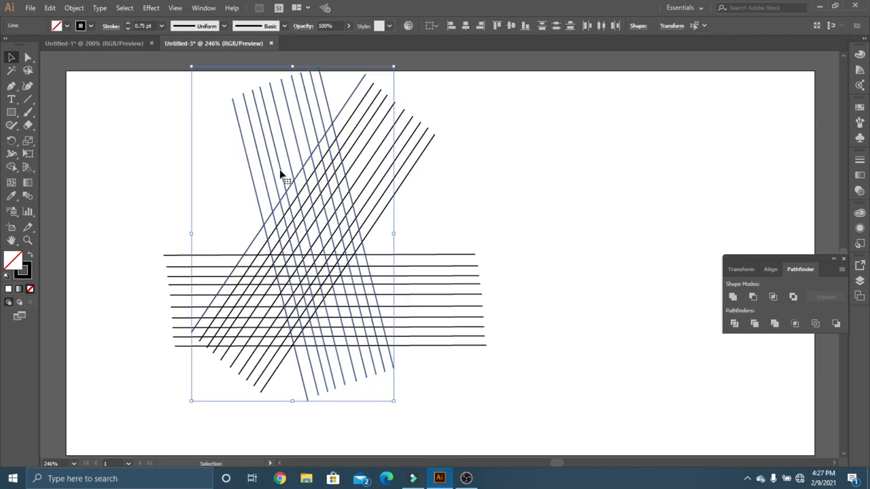
left_click(111, 153)
Select only the steep line set and move it right until its upper end meets the top of the diagonal set.
left_click_drag(309, 95, 172, 113)
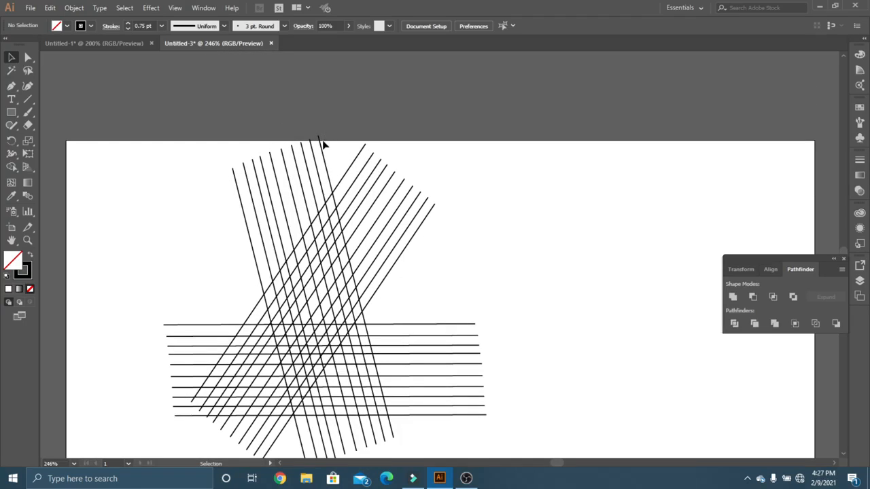
left_click_drag(322, 141, 219, 179)
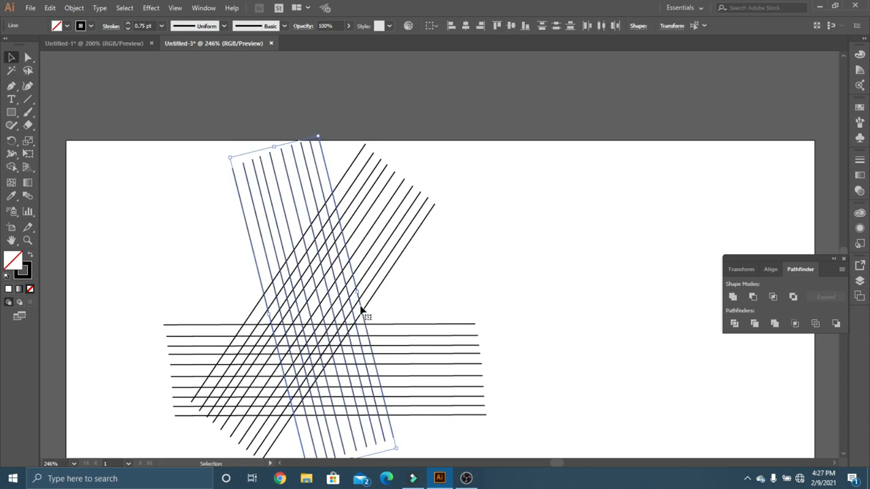
left_click_drag(363, 313, 406, 320)
left_click(476, 288)
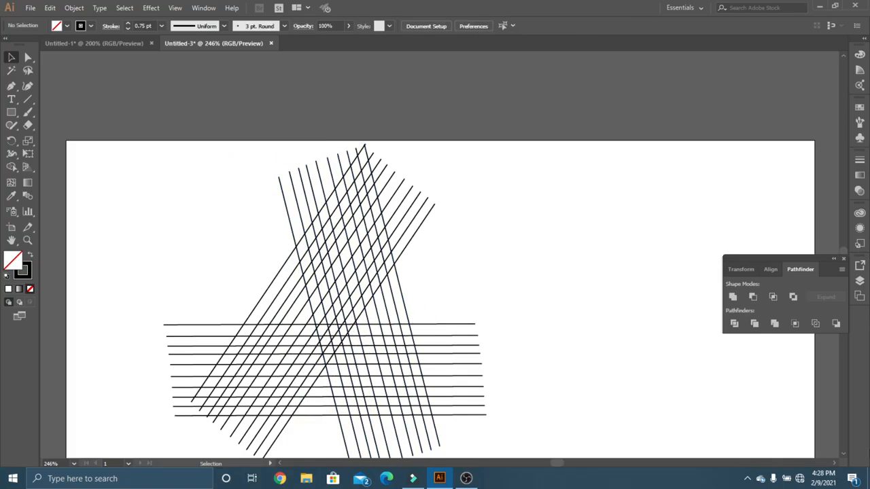
left_click(844, 454)
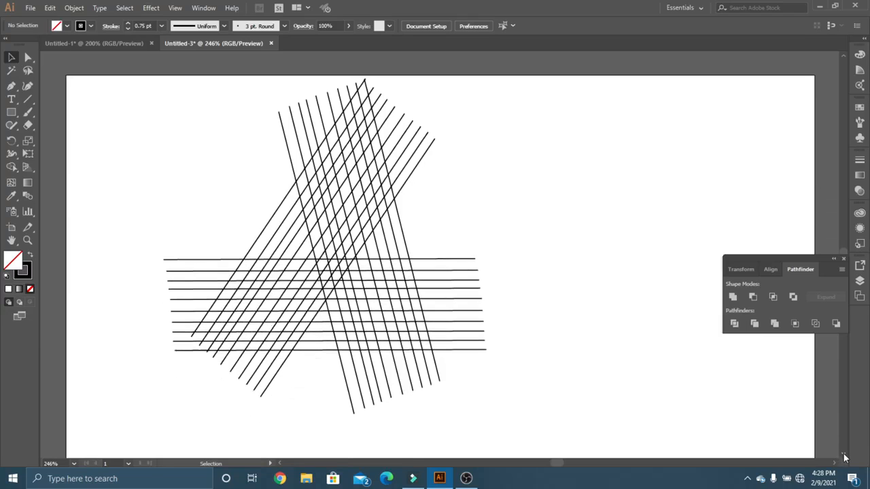
left_click(844, 456)
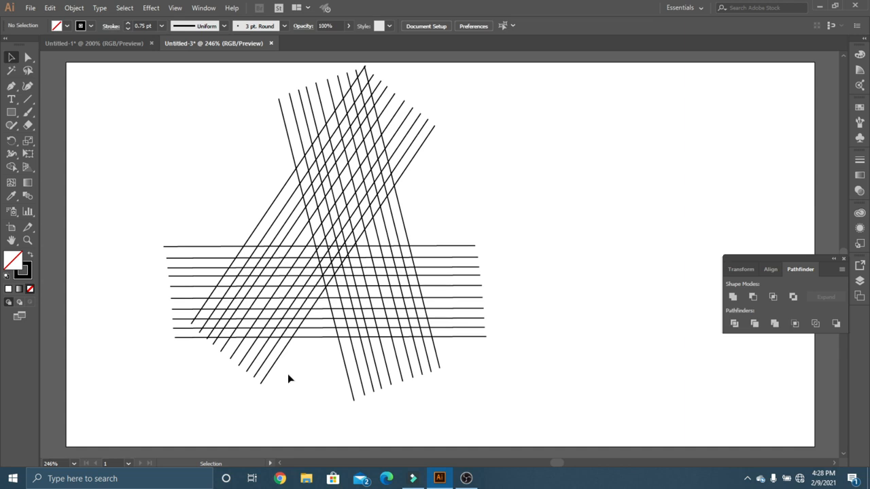
left_click_drag(437, 197, 381, 68)
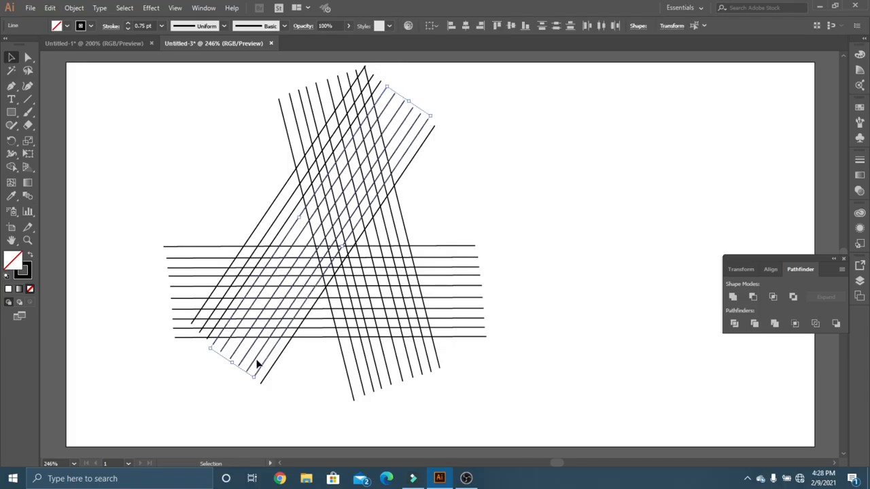
left_click(249, 189)
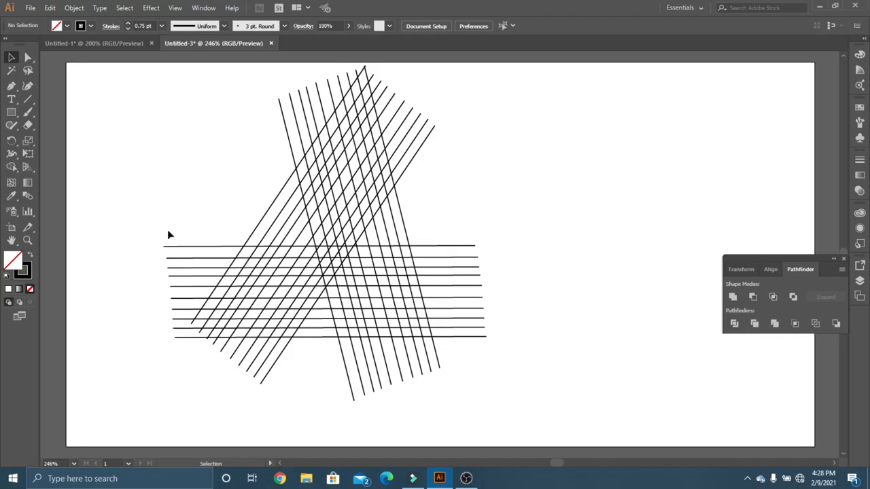
Move the horizontal line set slightly up so it crosses near the middle of the slanted sets.
left_click_drag(163, 288, 177, 349)
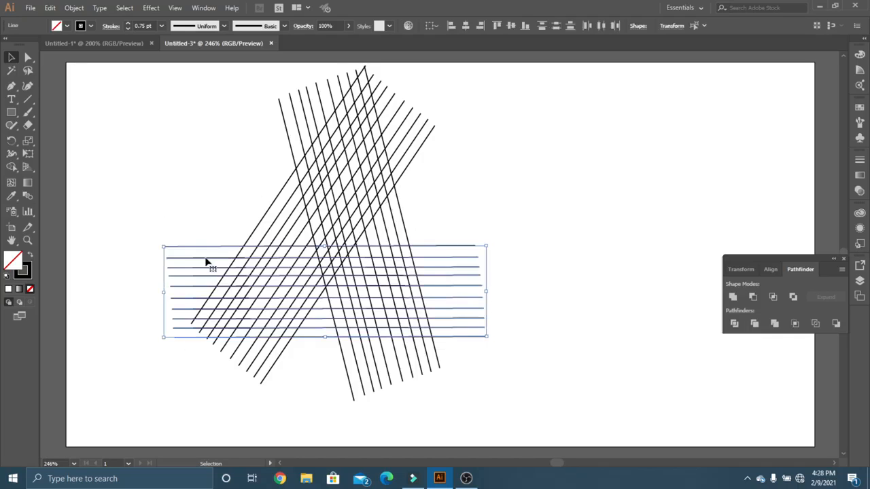
left_click_drag(208, 253, 211, 233)
left_click(198, 200)
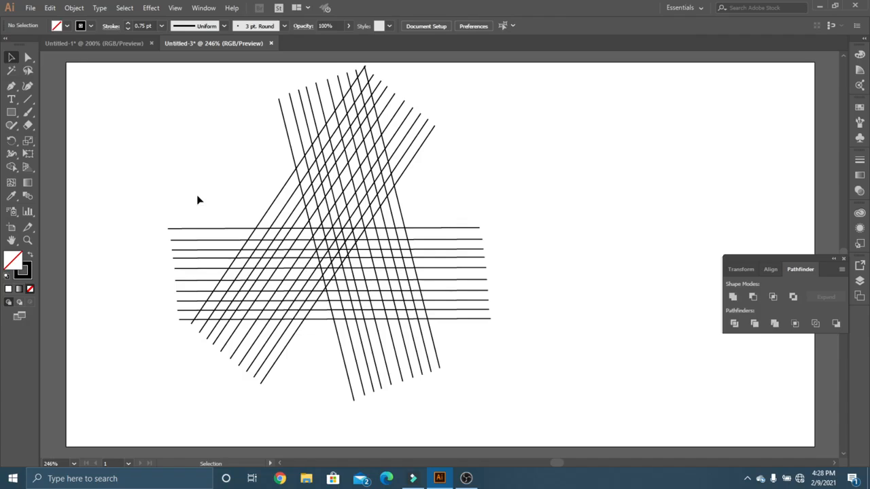
Select all lines and, using Shape Builder with black fill and no stroke, merge cells into the logo's left slanted bar and base.
key("ctrl+a")
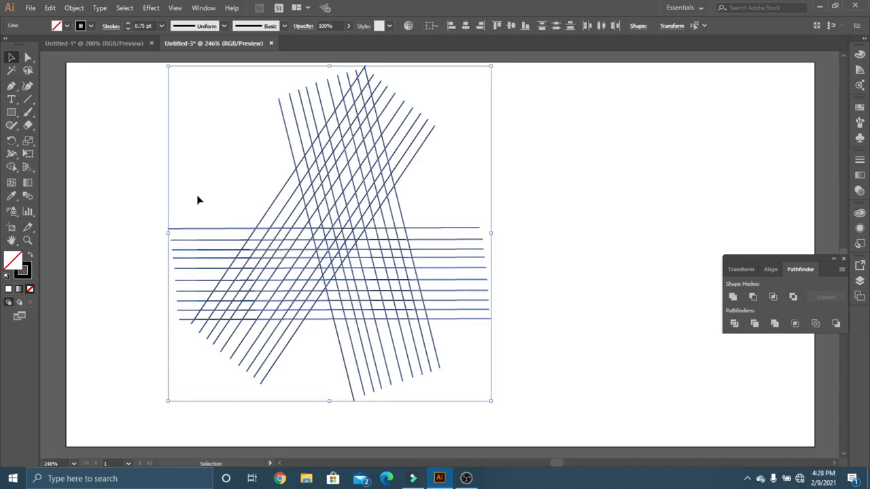
left_click(12, 168)
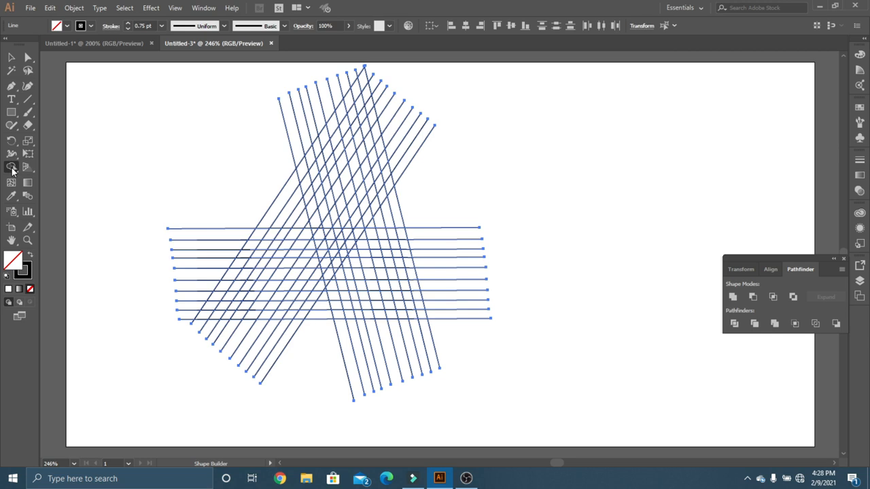
left_click(30, 255)
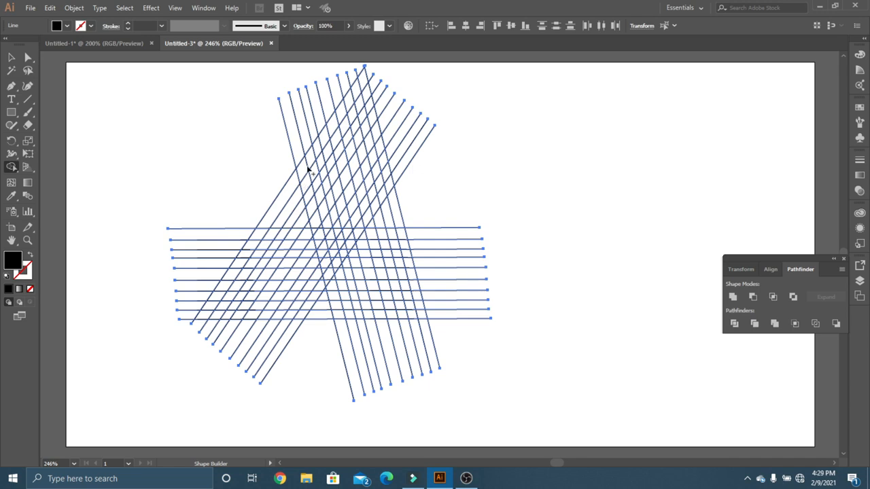
mouse_move(310, 159)
left_mouse_down()
mouse_move(260, 233)
mouse_move(329, 237)
left_mouse_up()
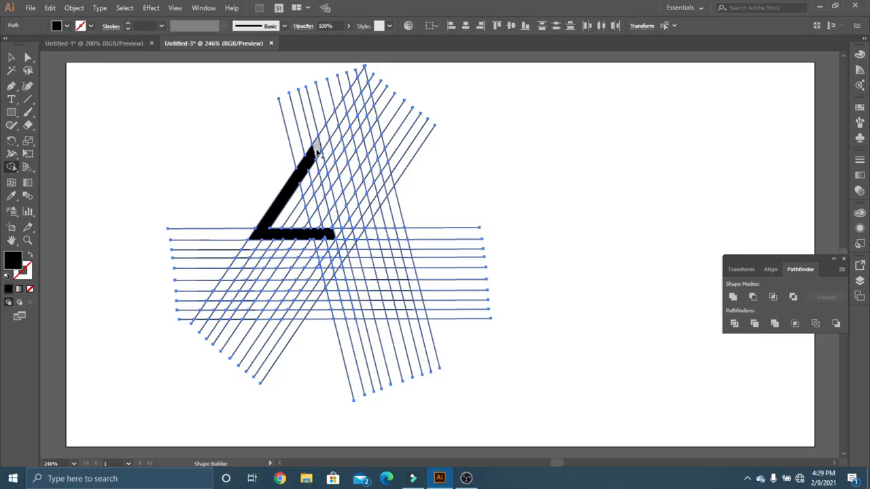
Merge cells into the left peak's descending bar with its short upward tick and the taller right peak with its notched base, then deselect everything.
mouse_move(318, 154)
left_mouse_down()
mouse_move(335, 211)
mouse_move(348, 195)
left_mouse_up()
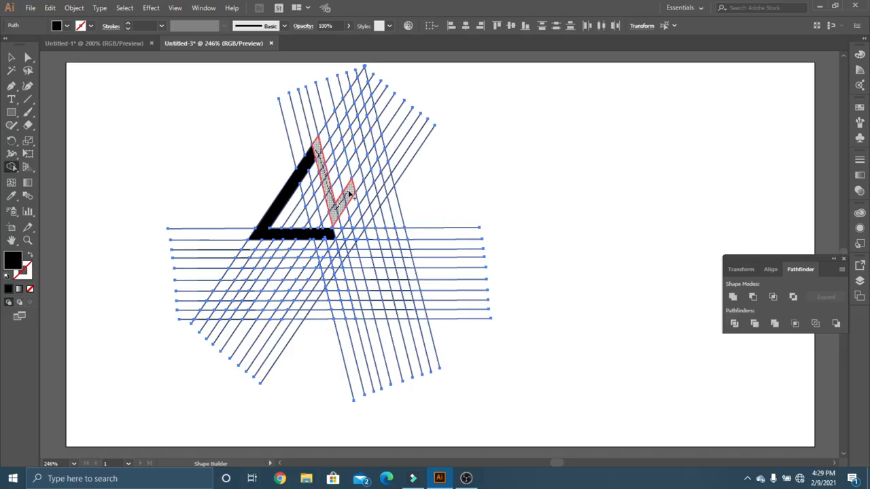
left_click_drag(349, 196, 349, 195)
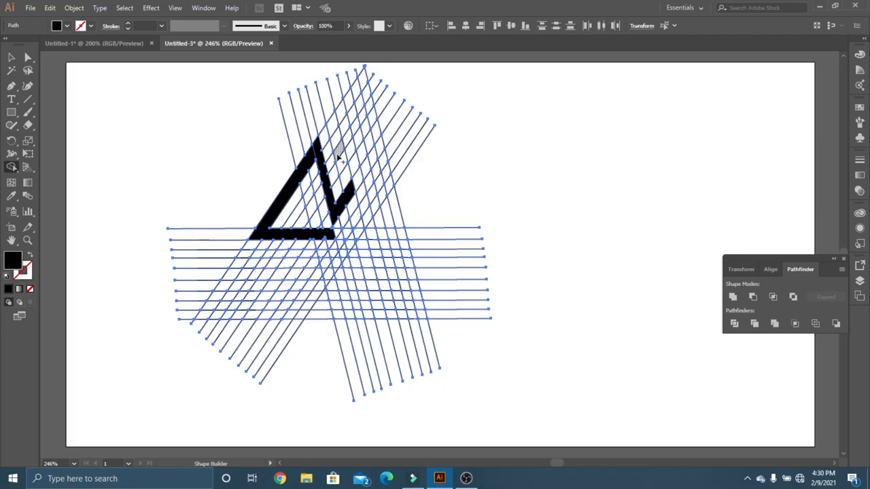
mouse_move(338, 157)
left_mouse_down()
mouse_move(352, 118)
mouse_move(381, 220)
mouse_move(350, 225)
left_mouse_up()
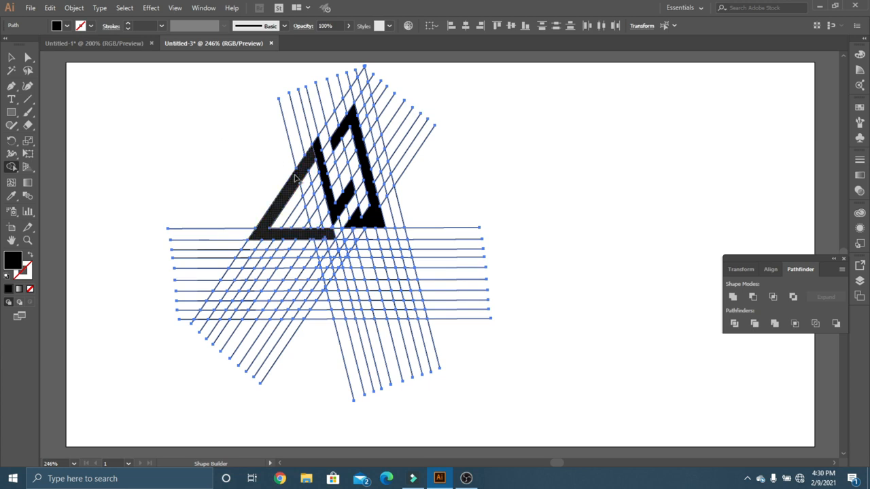
left_click_drag(318, 167, 340, 197)
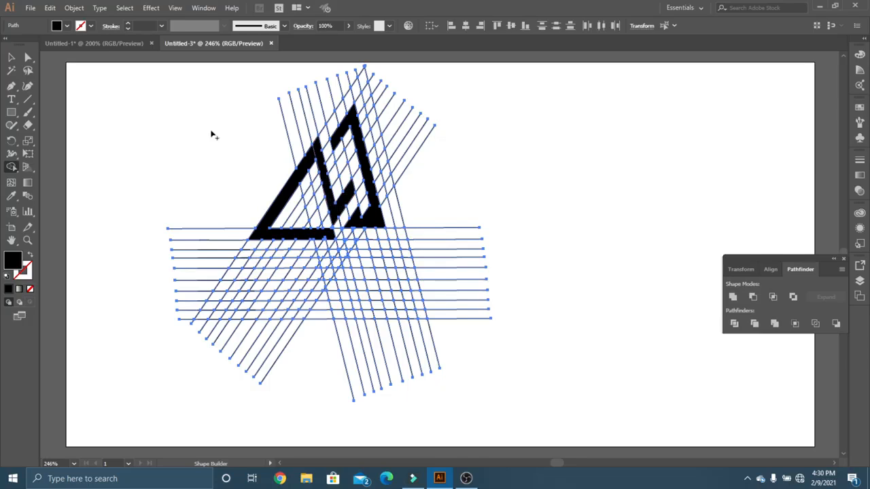
left_click(12, 57)
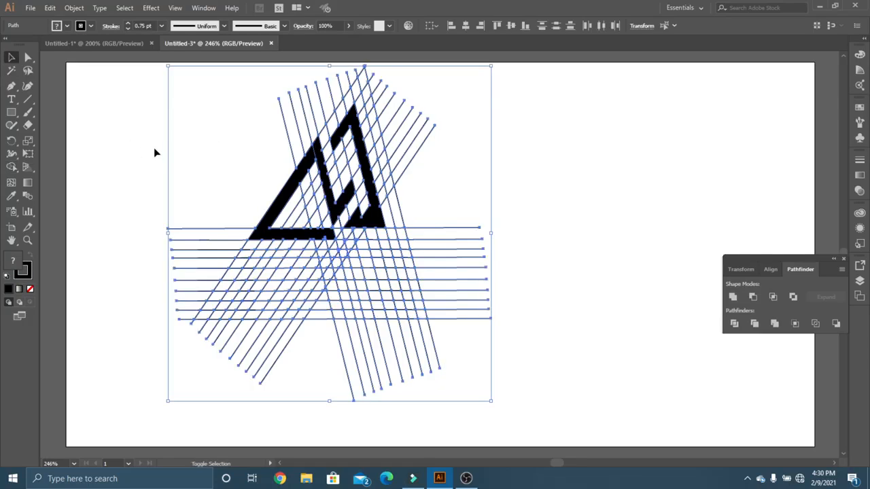
left_click(135, 146)
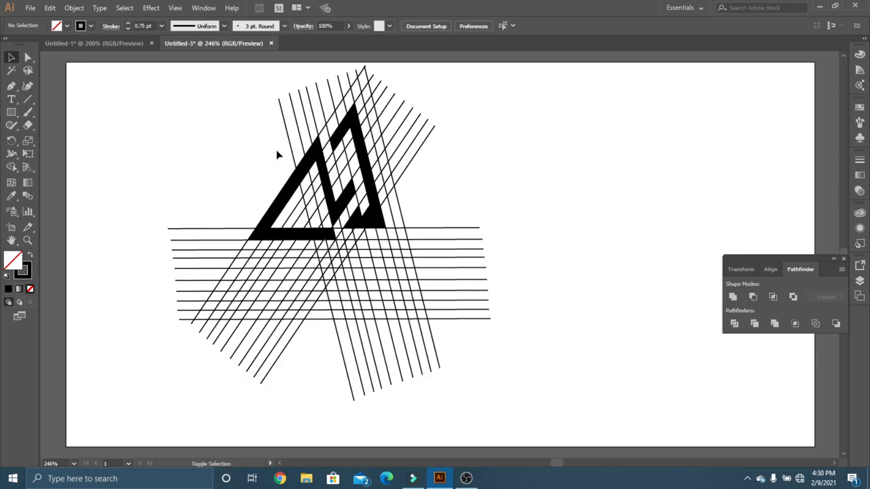
Select the three black logo pieces together and cut them out of the line grid.
left_click(301, 171)
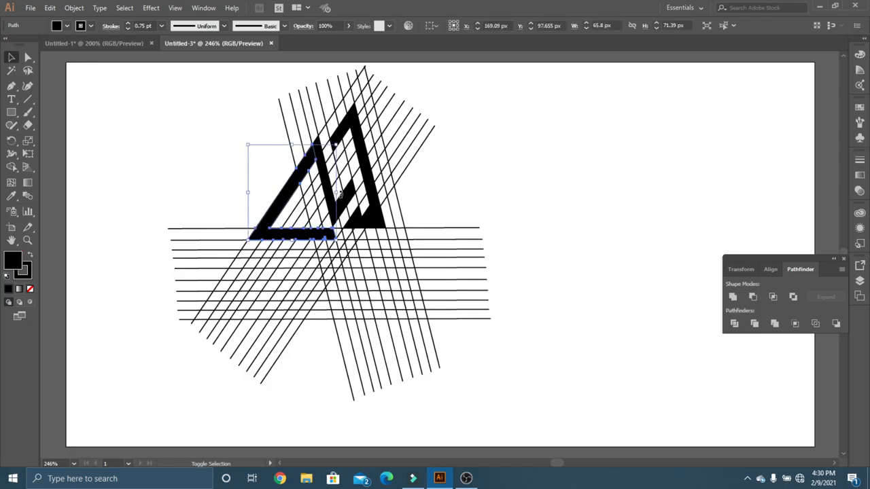
left_click(344, 201, "shift")
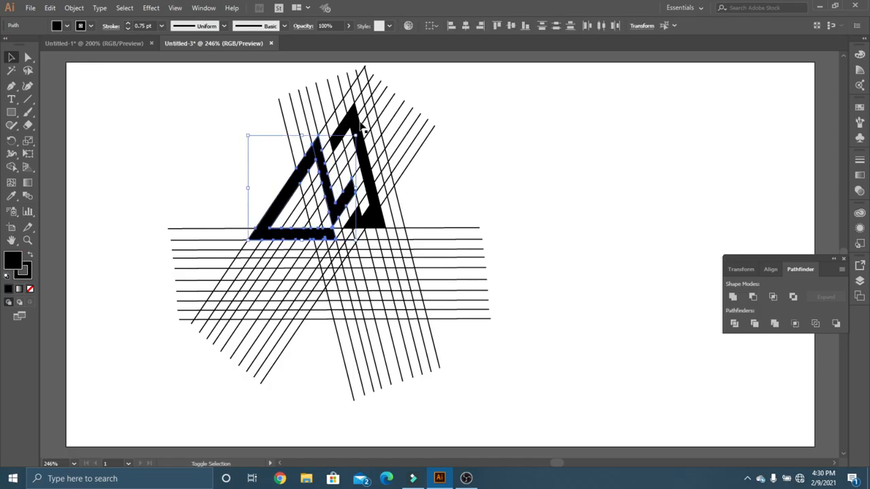
left_click(358, 126, "shift")
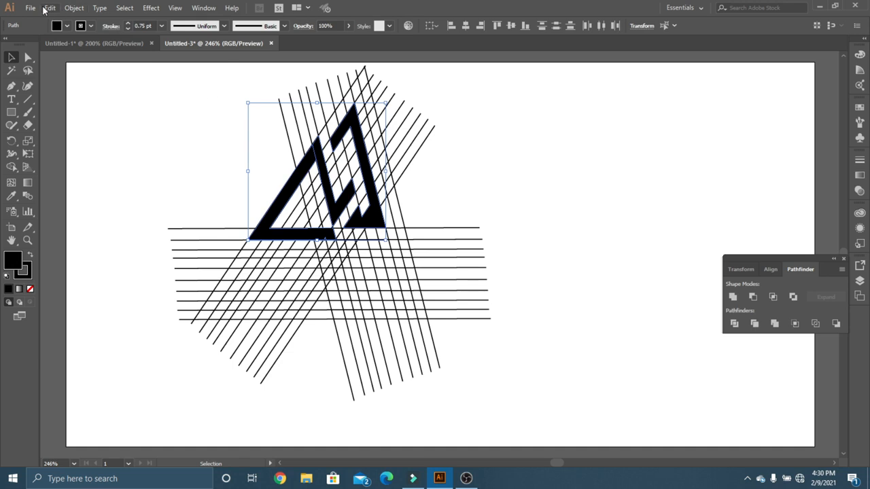
left_click(50, 8)
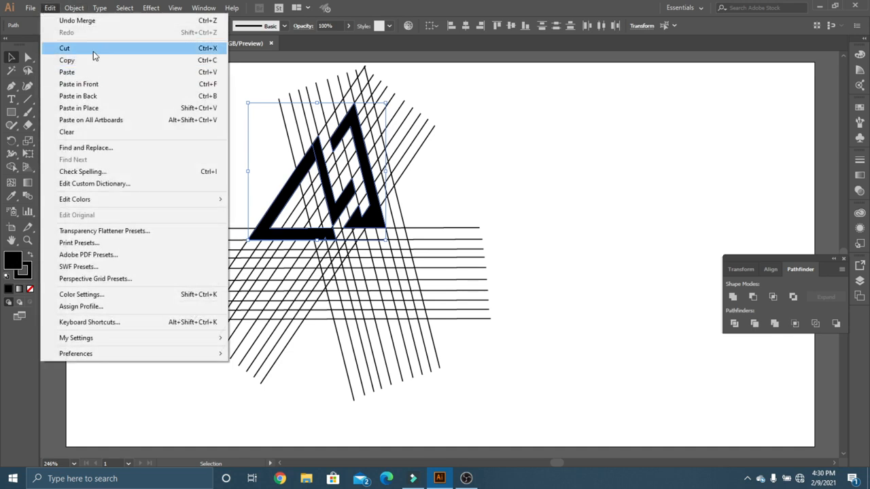
left_click(208, 49)
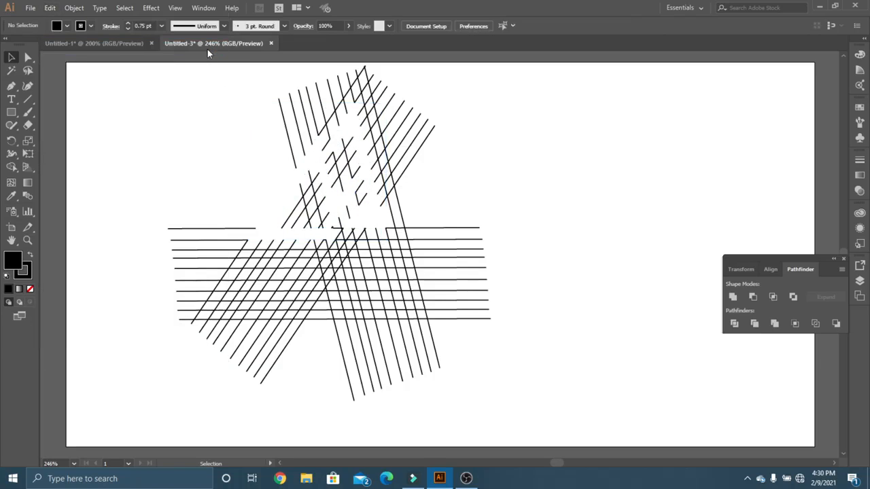
Select all the leftover grid lines and delete them from the artboard.
key("a")
key("v")
key("ctrl+a")
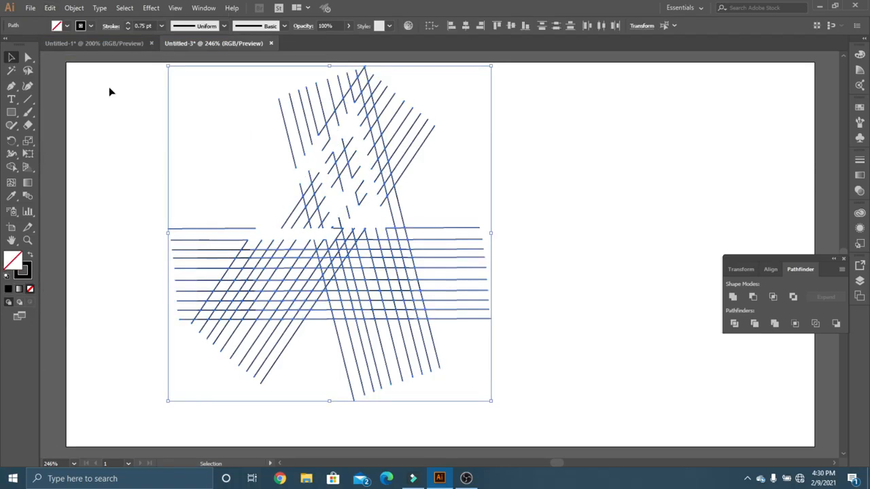
key("Delete")
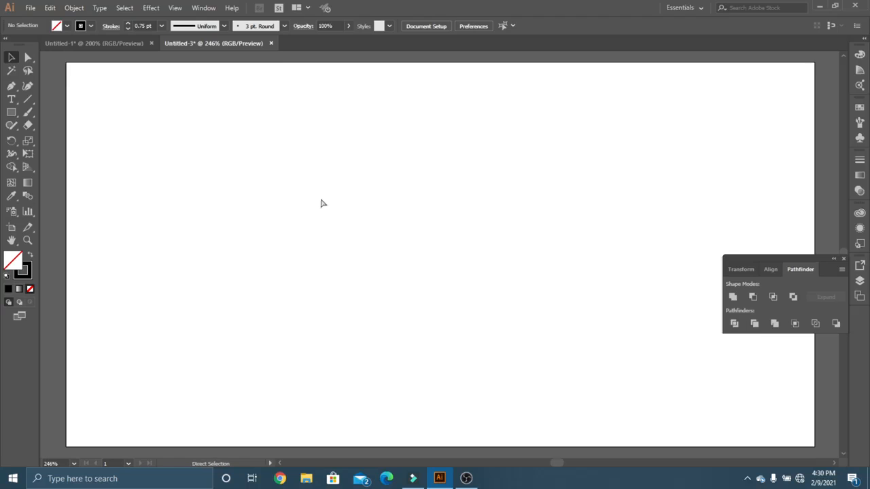
Paste the cut logo pieces back onto the empty artboard and move them slightly up and left.
key("ctrl+v")
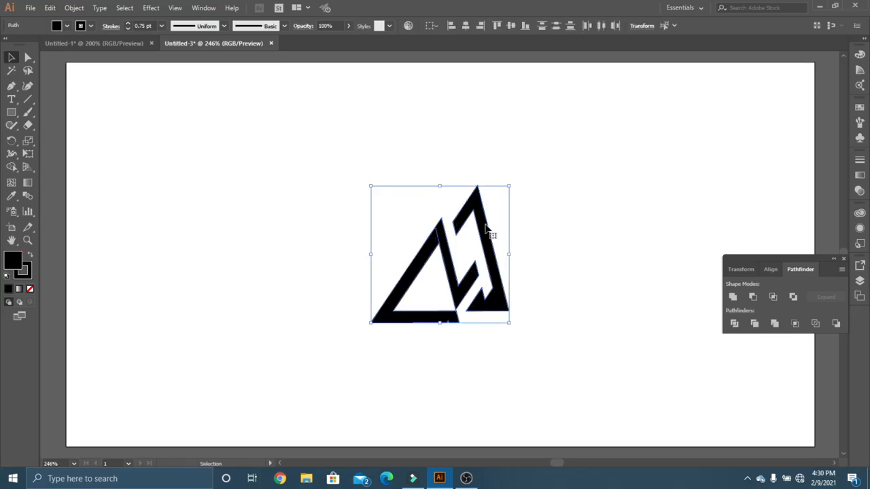
left_click_drag(491, 234, 418, 195)
left_click(524, 212)
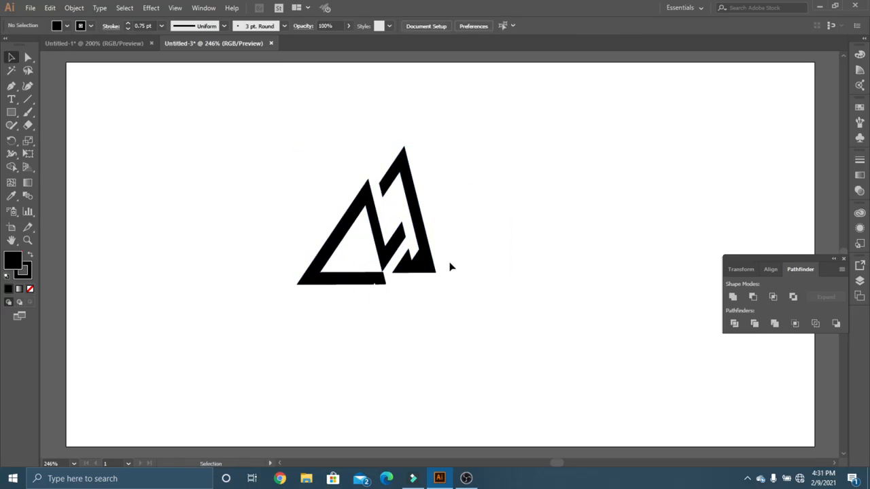
Widen the right peak to about 58 px by 94 px and move it so its base lines up with the left peak's.
left_click_drag(431, 267, 470, 280)
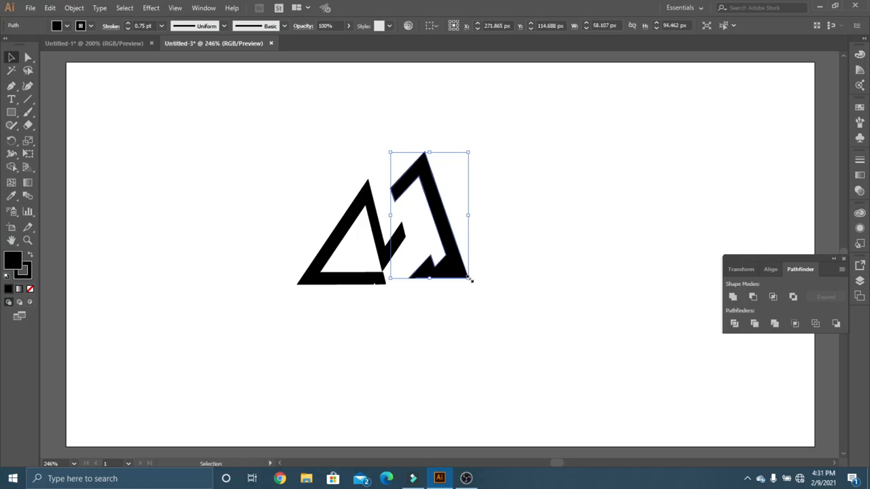
left_click(497, 244)
left_click_drag(453, 234, 445, 243)
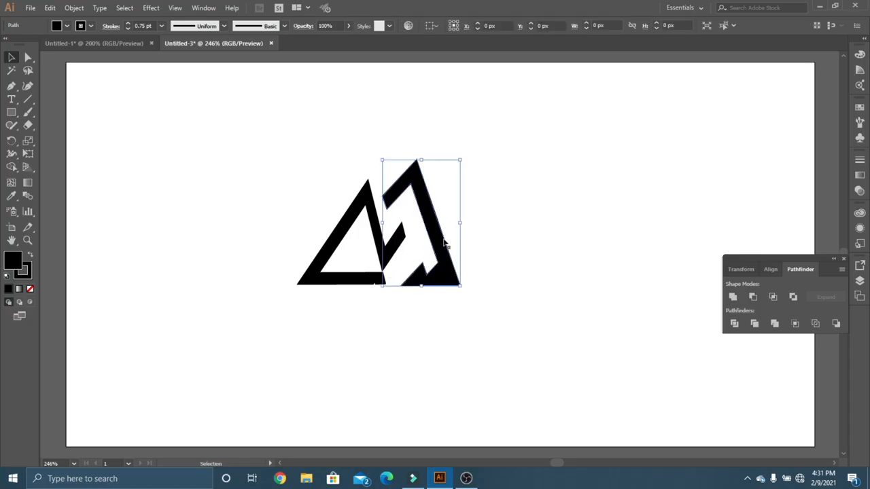
left_click(483, 276)
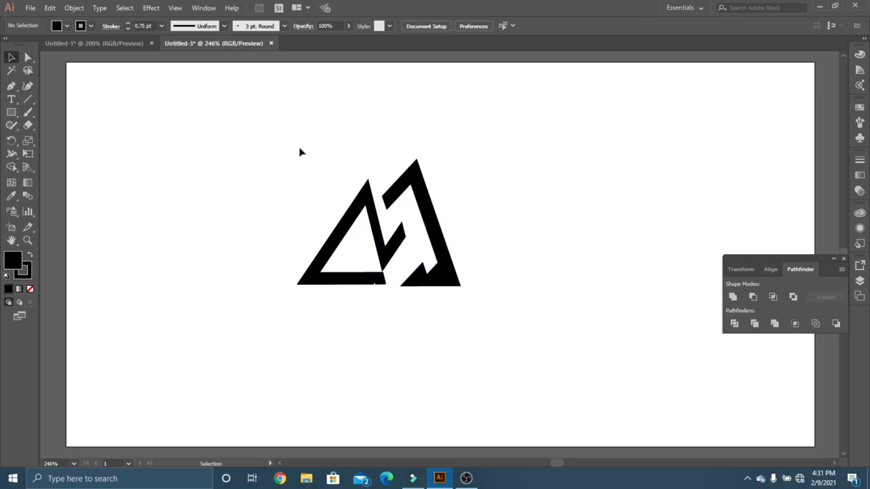
Group the two pieces of the left peak and move the group slightly right, closer to the right peak.
left_click_drag(369, 204, 367, 203)
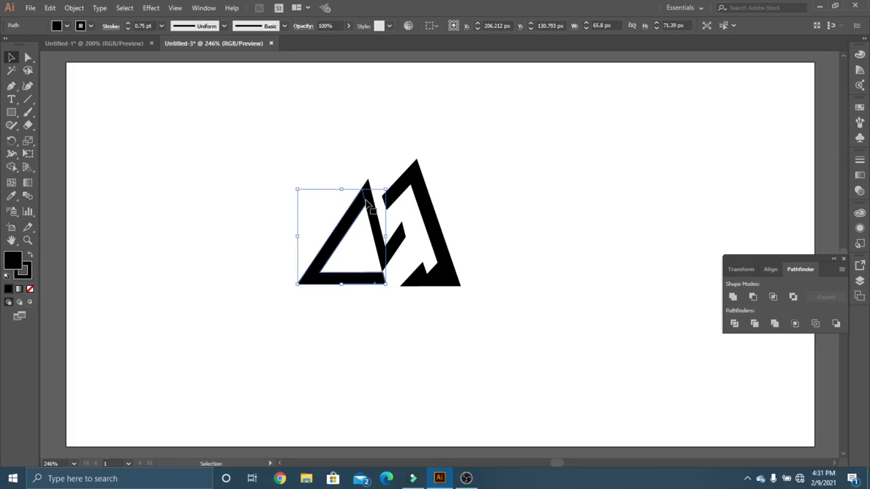
left_click(401, 242, "shift")
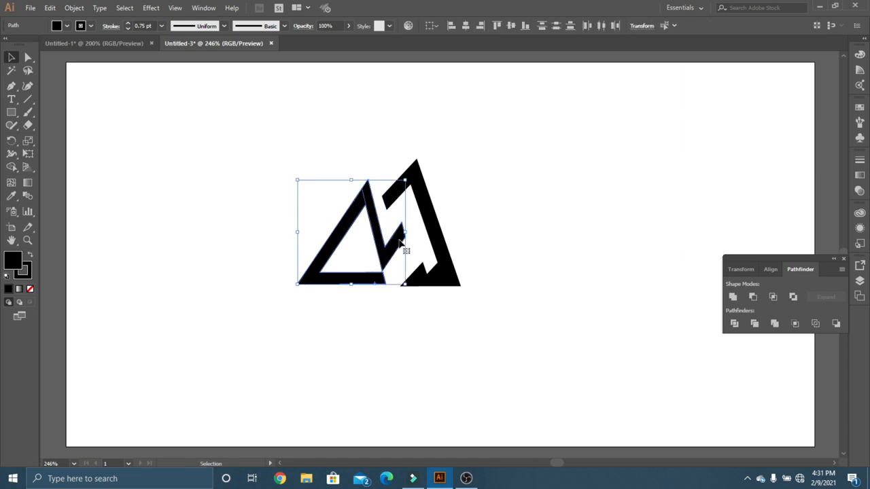
key("a")
key("v")
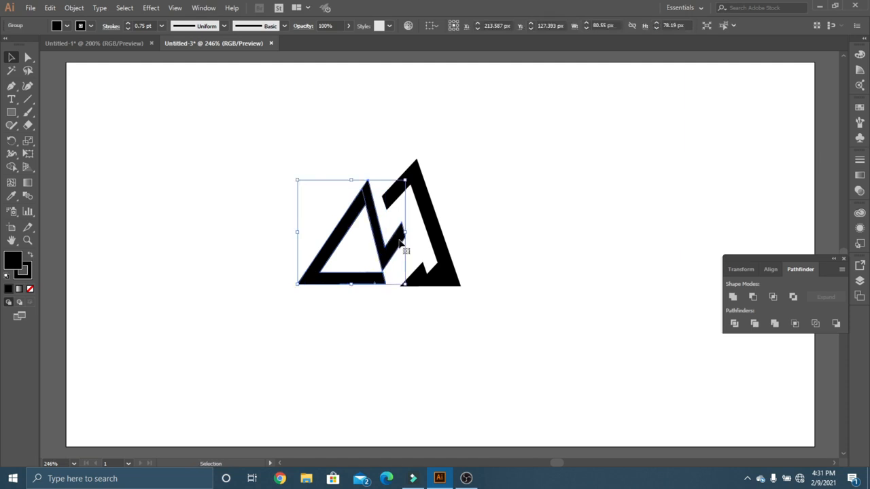
left_click(250, 219)
left_click_drag(358, 213, 365, 211)
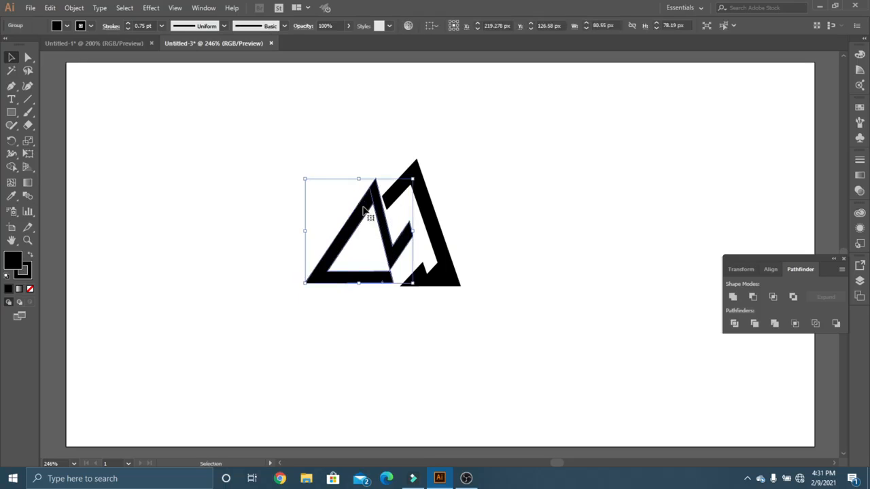
left_click(322, 212)
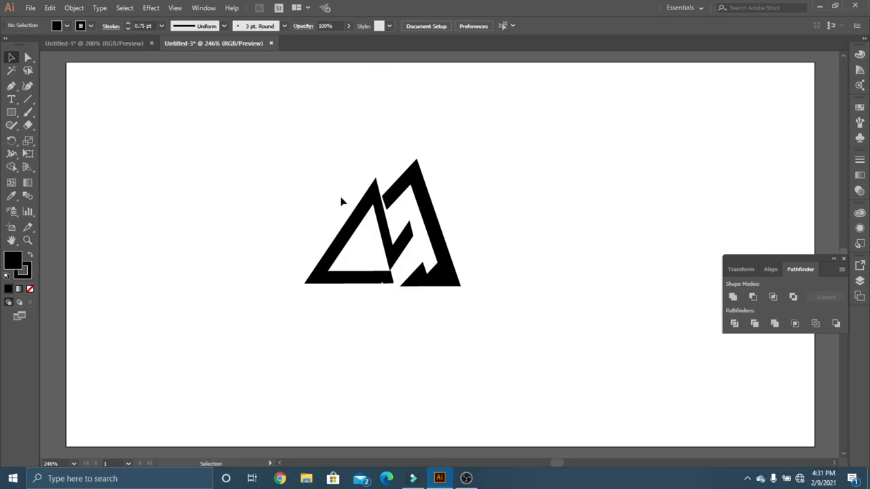
Add the text MOUNTAIN in the Jokerman font below the logo.
left_click(11, 100)
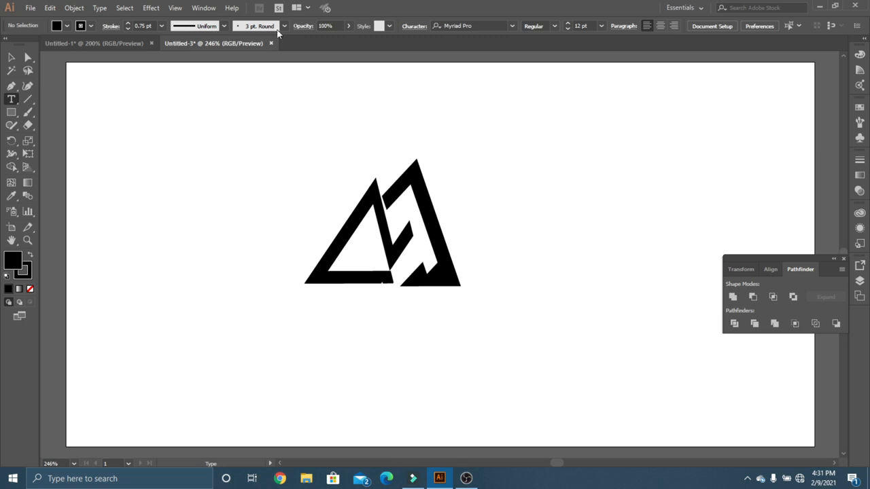
left_click(511, 26)
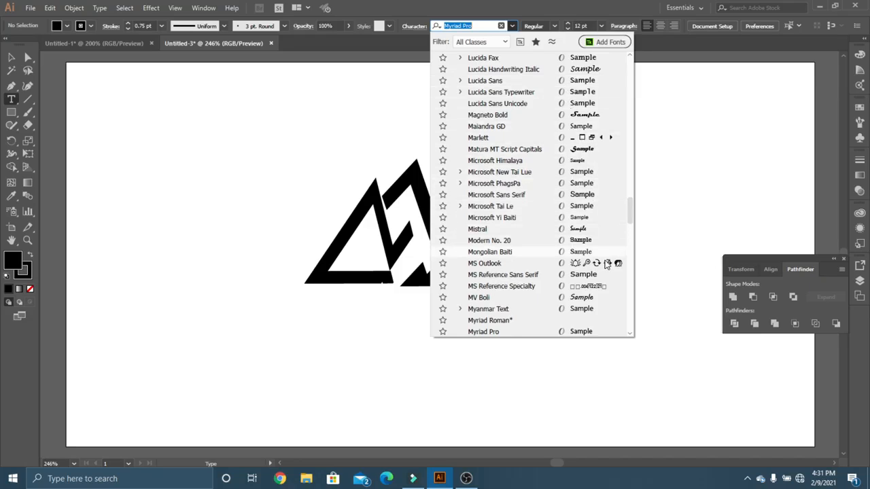
scroll(629, 335, "down", 3)
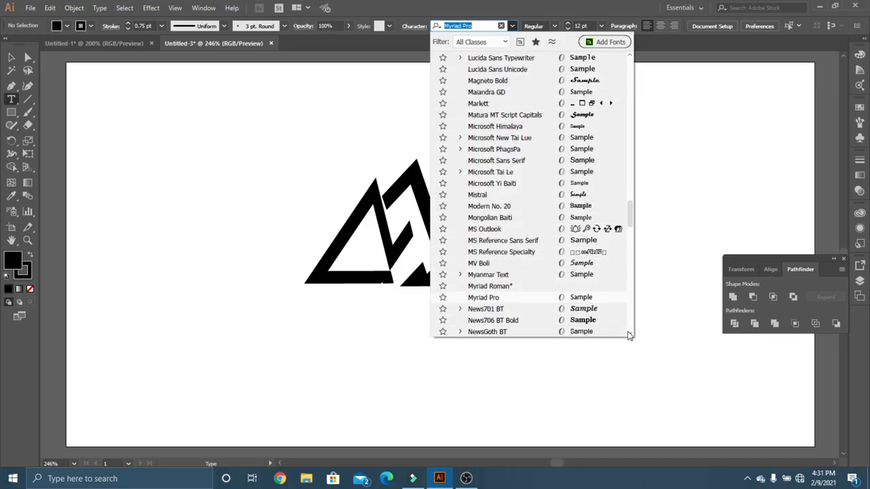
left_click_drag(629, 231, 629, 203)
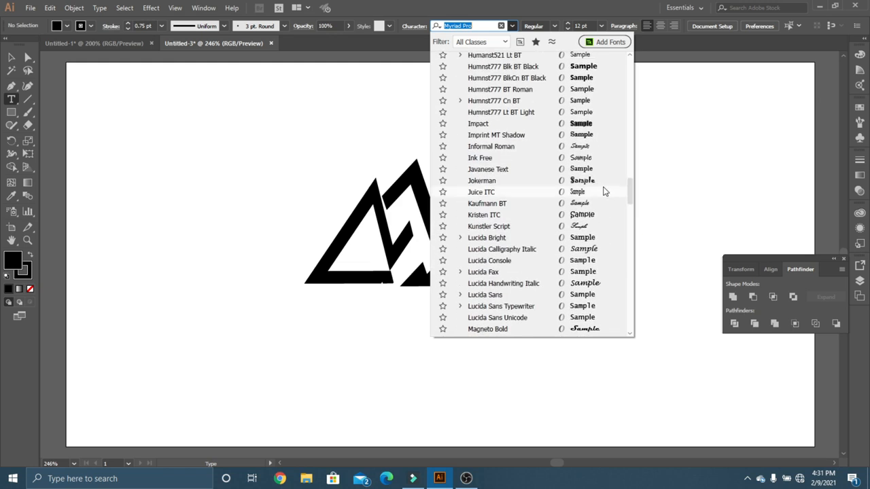
left_click(594, 181)
left_click(325, 325)
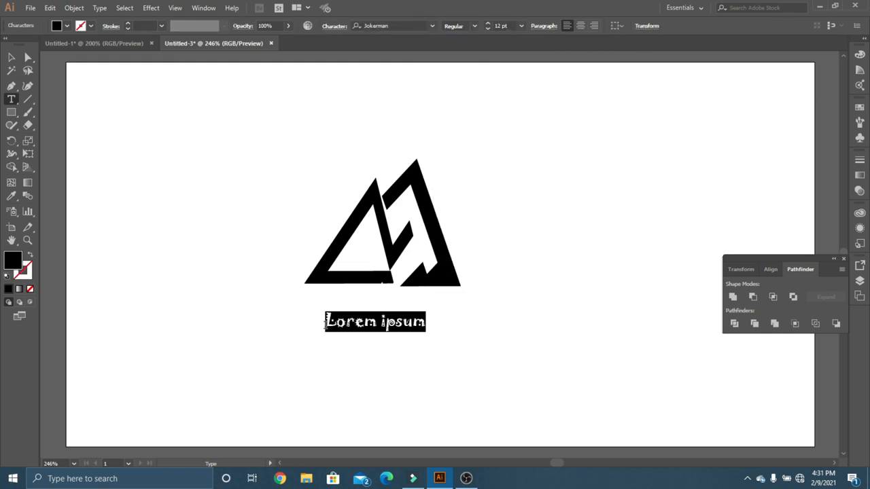
type("MOU")
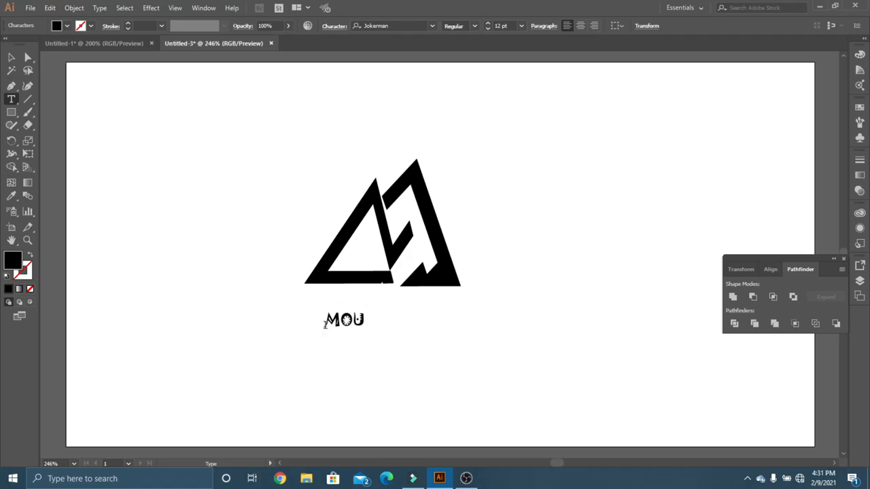
type("NTAIN")
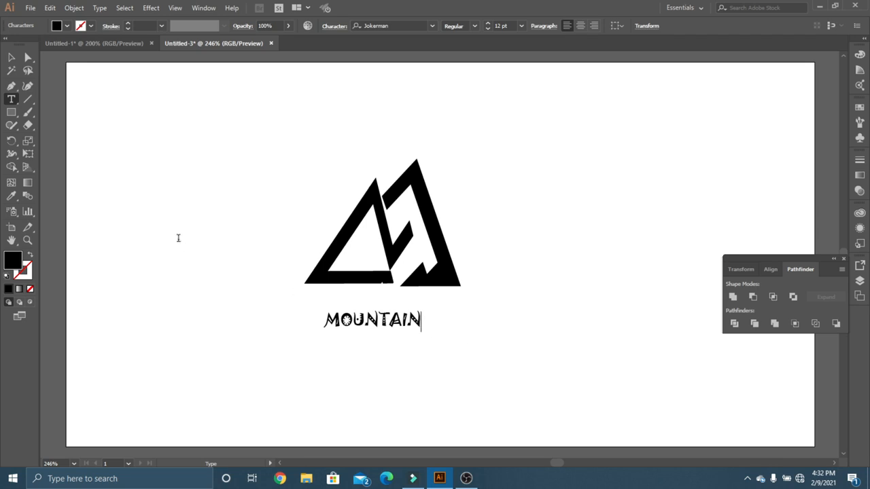
Enlarge the MOUNTAIN text to 16 pt and position it centered just beneath the logo.
left_click(10, 57)
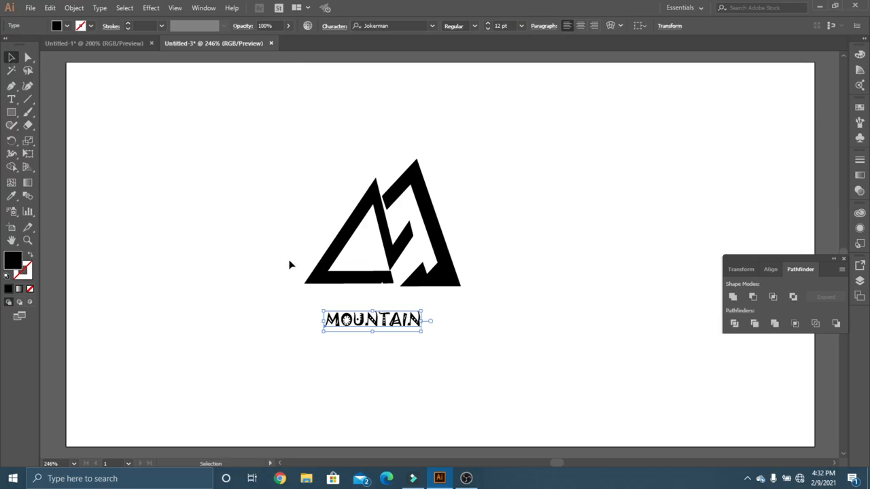
left_click_drag(381, 320, 391, 312)
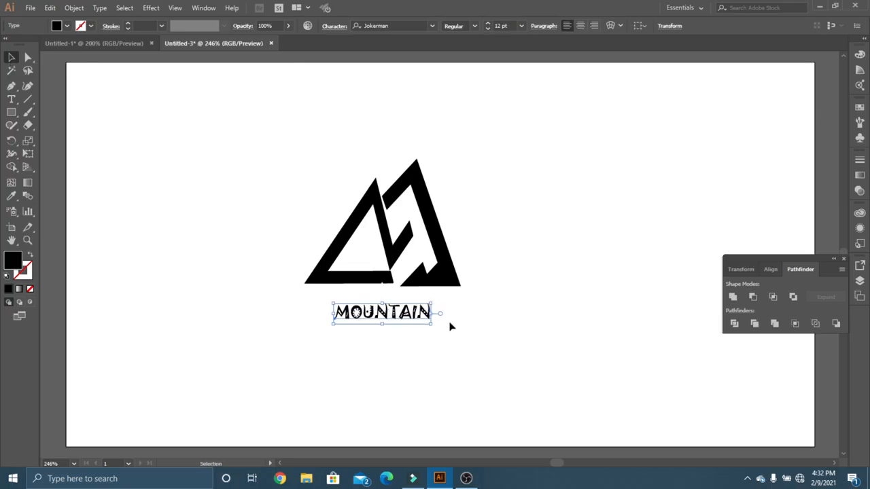
left_click(490, 24)
left_click(489, 25)
left_click(490, 24)
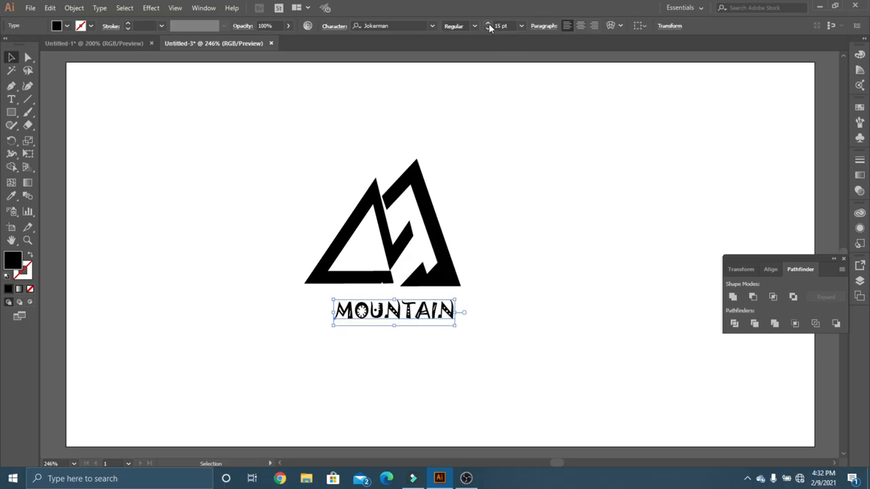
mouse_move(406, 317)
left_mouse_down()
mouse_move(411, 322)
mouse_move(396, 320)
left_mouse_up()
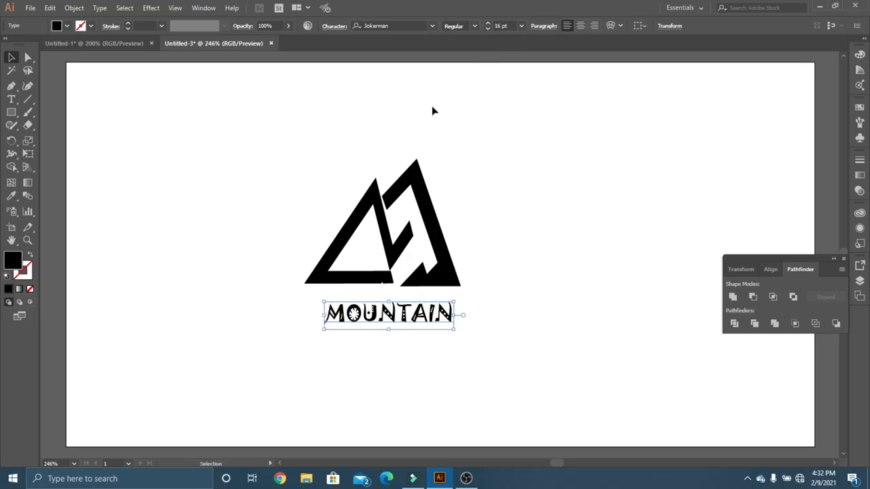
Increase the tracking of the MOUNTAIN text and shift it left to center it under the logo.
left_click(335, 26)
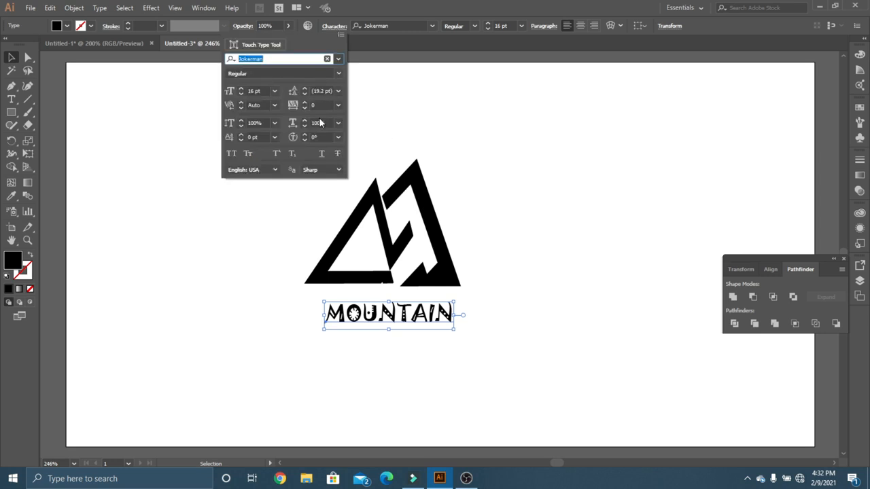
left_click(319, 106)
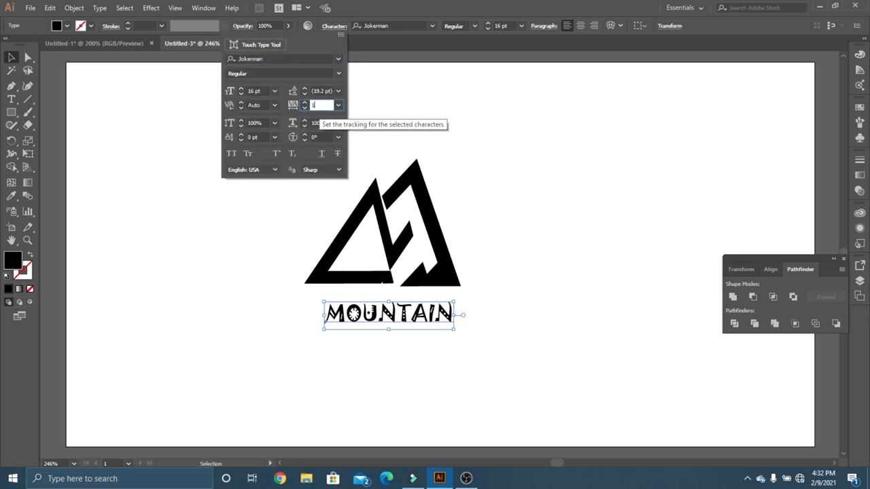
key("Return")
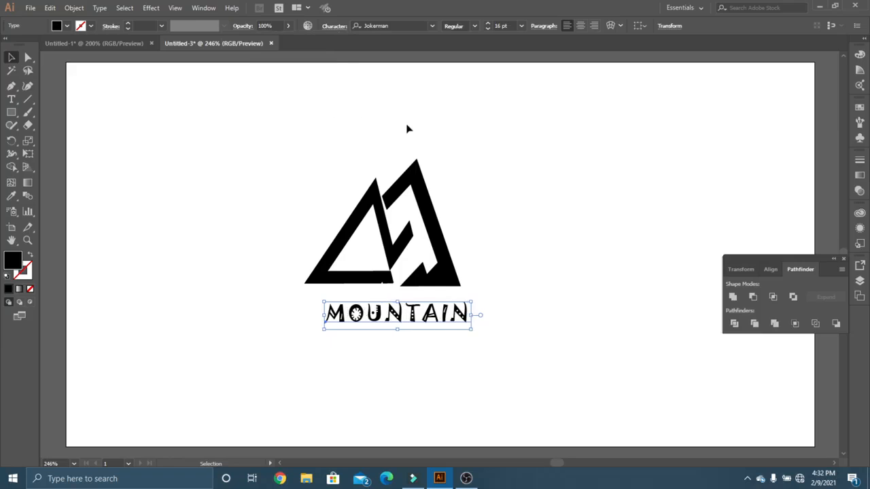
left_click_drag(426, 319, 415, 319)
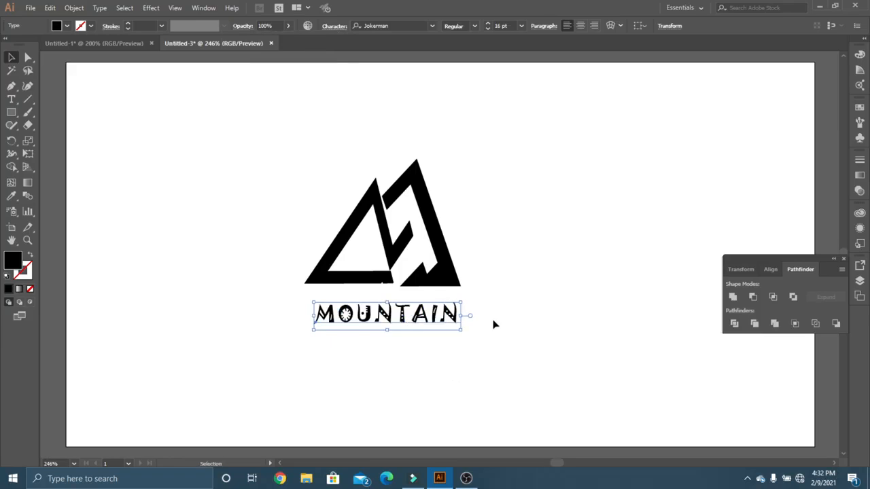
left_click(499, 324)
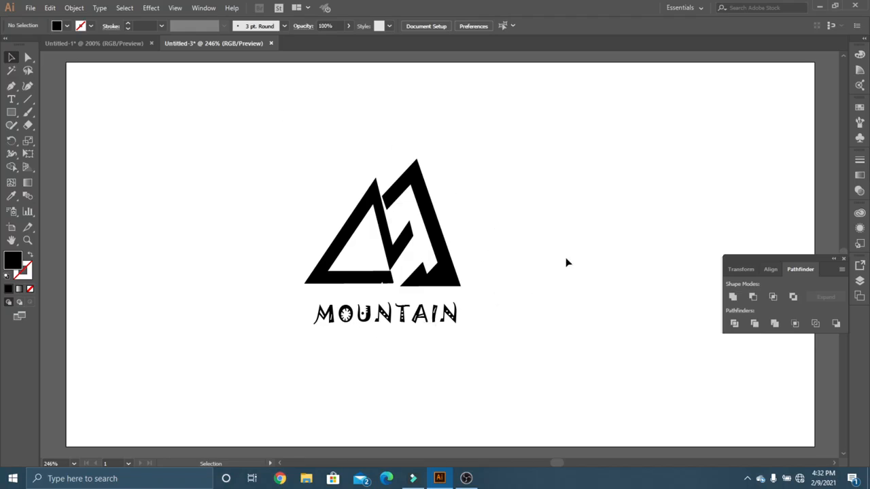
left_click(28, 100)
left_click(31, 104)
left_click(293, 205)
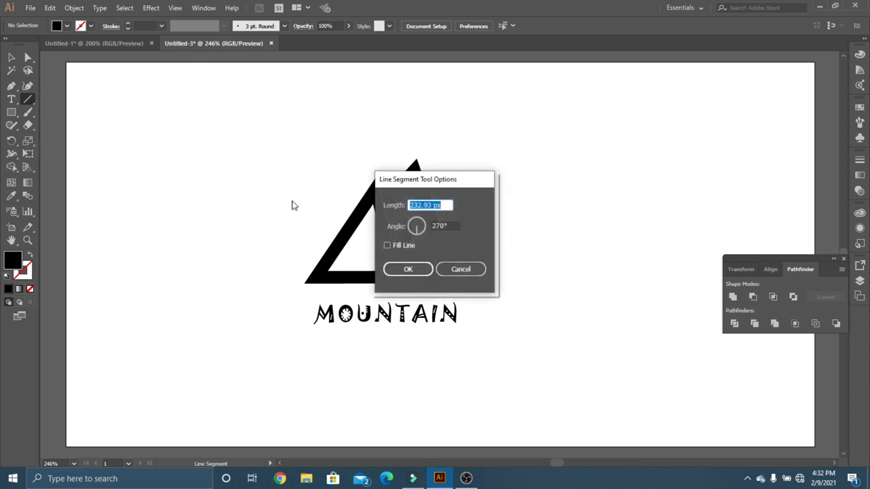
left_click(445, 270)
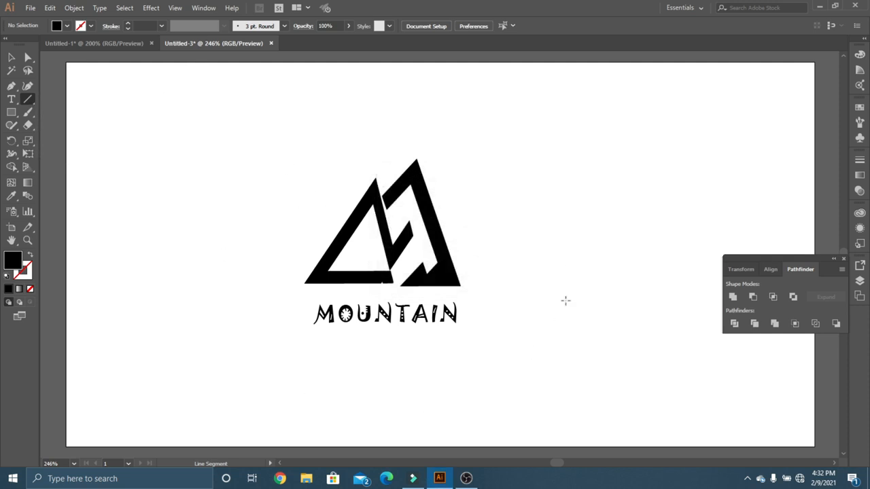
Move the mountain logo together with its MOUNTAIN caption right, toward the horizontal center of the artboard.
key("v")
left_click_drag(270, 121, 561, 353)
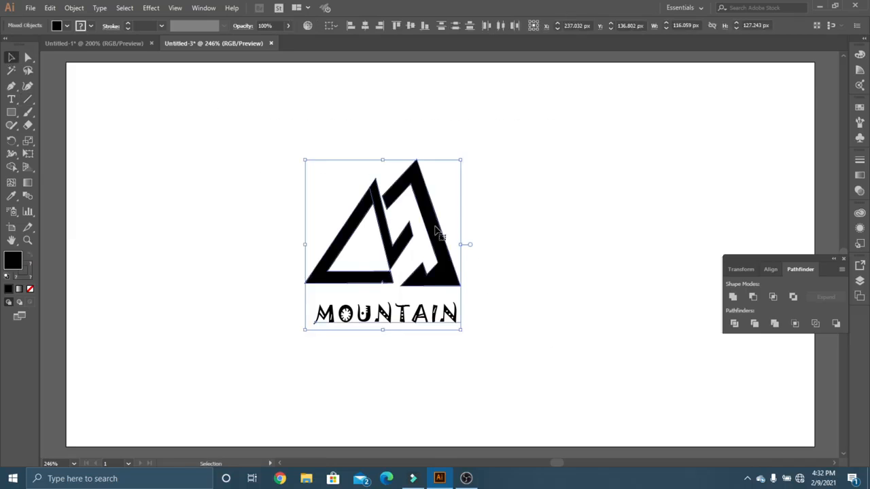
left_click_drag(434, 227, 479, 226)
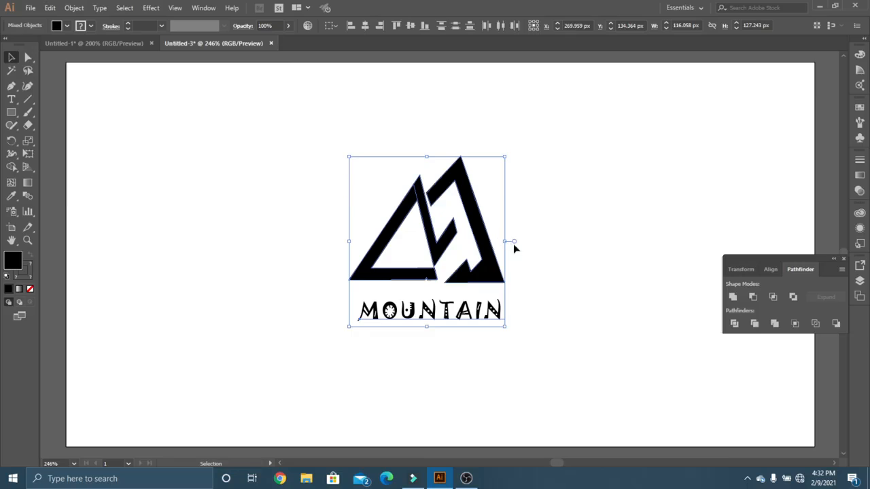
left_click(542, 290)
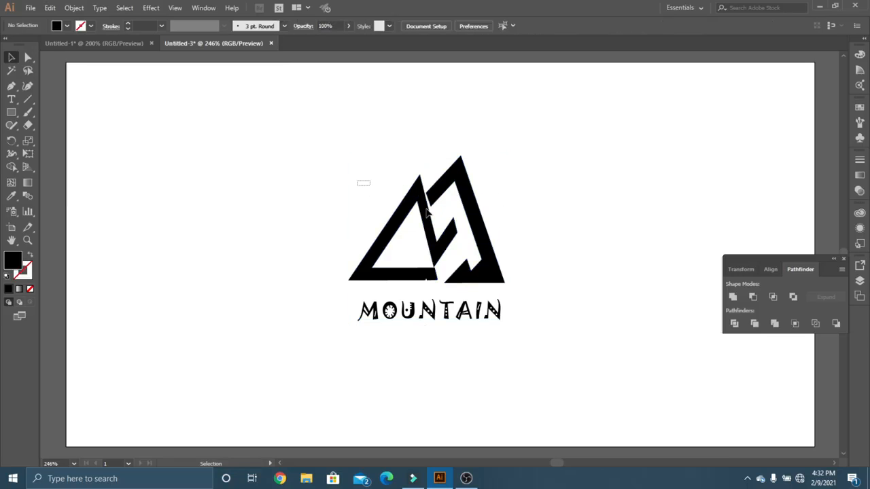
Enlarge both mountain peaks together to about 168 by 137 px and position them centered just above the MOUNTAIN text.
left_click_drag(357, 182, 556, 264)
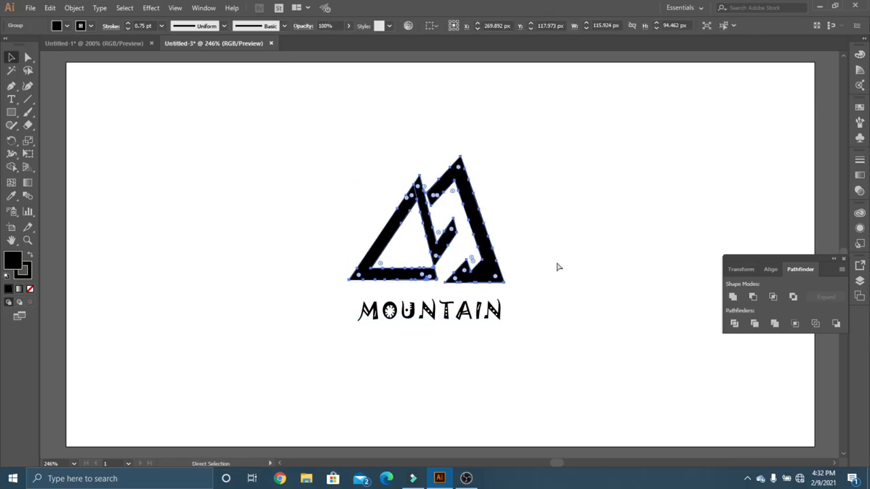
left_click_drag(487, 252, 401, 204)
left_click_drag(420, 238, 578, 296)
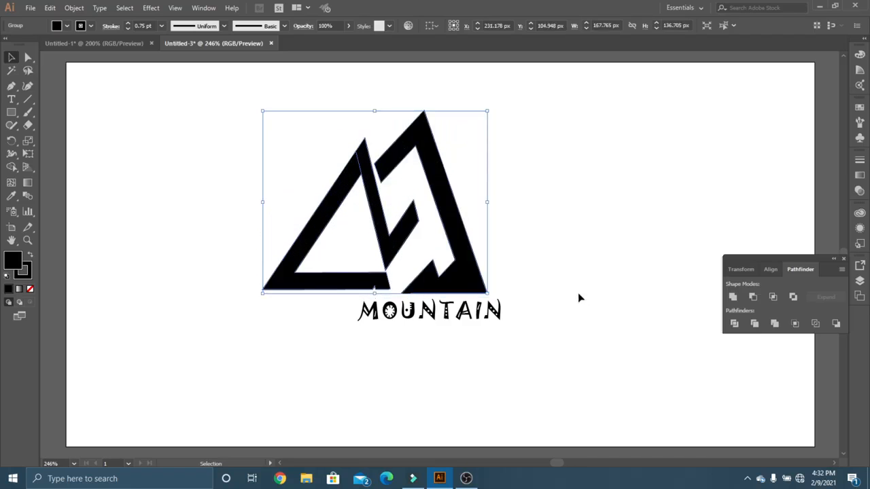
left_click_drag(462, 265, 513, 258)
left_click(621, 232)
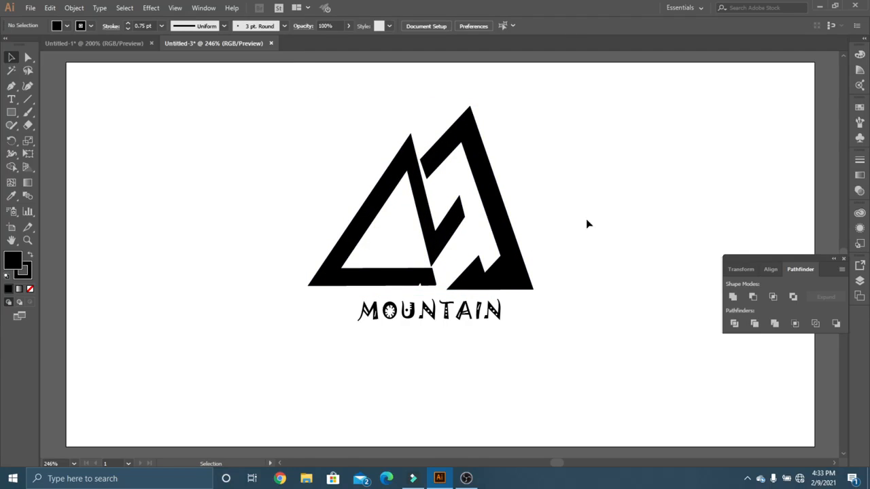